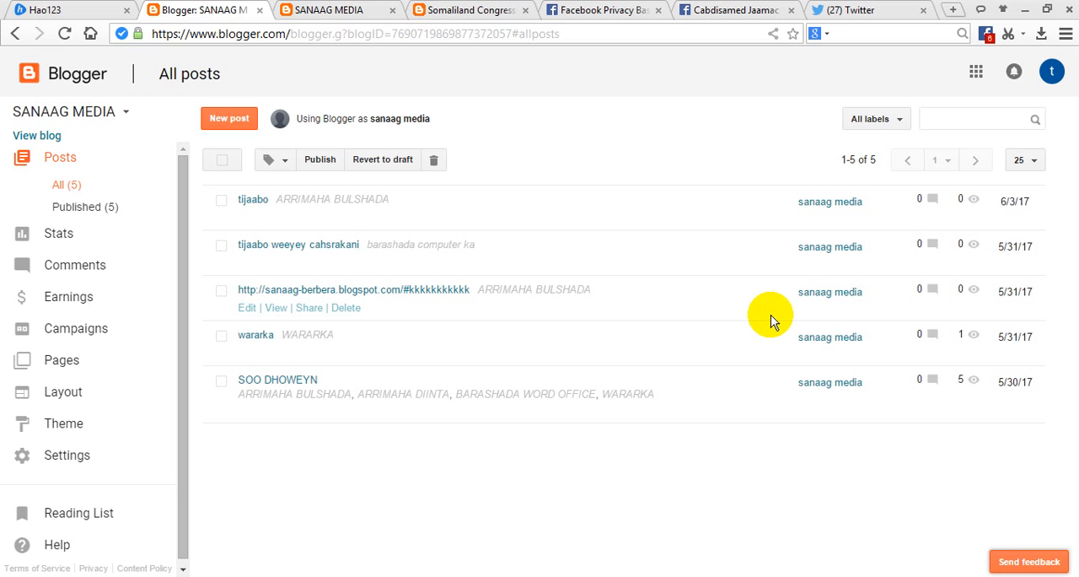
Review the posts on the live SANAAG MEDIA blog home page and the blog's list of all posts in Blogger.
{"action": "left_click", "coordinate": [351, 10]}
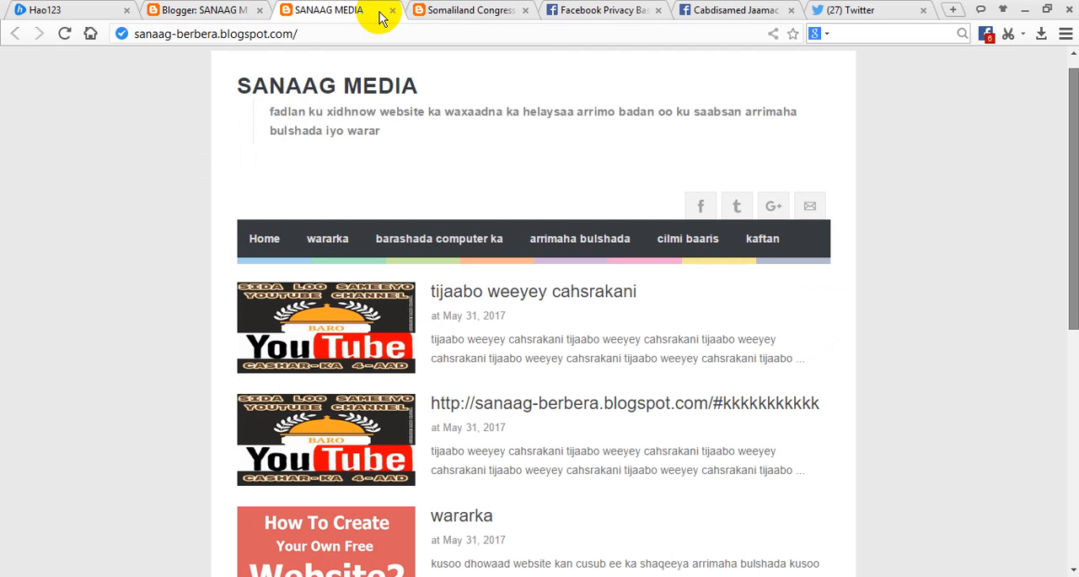
{"action": "left_click", "coordinate": [1073, 560]}
{"action": "left_click_drag", "start_coordinate": [1073, 402], "coordinate": [1070, 76]}
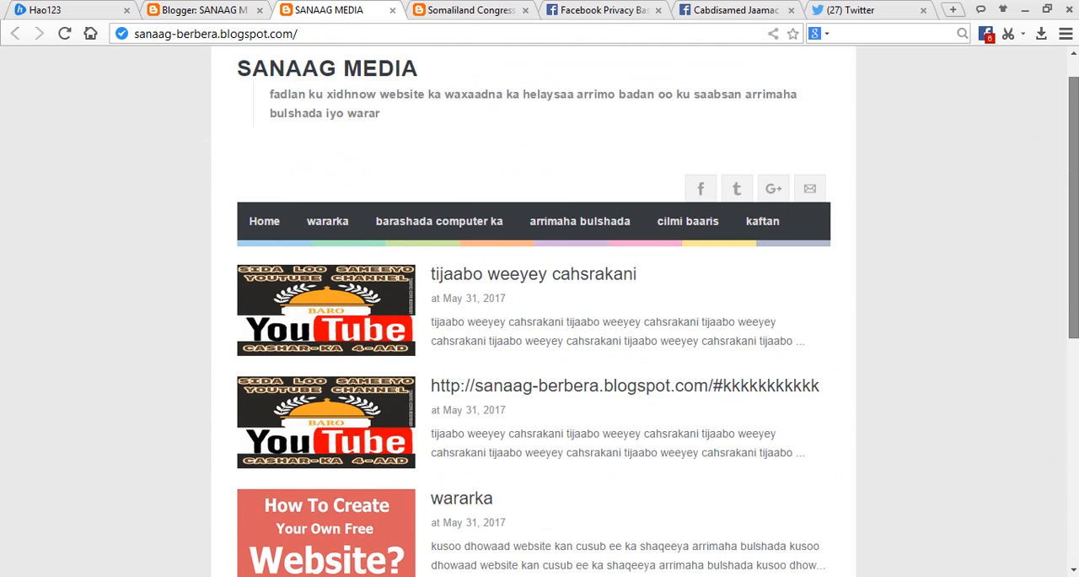
{"action": "left_click_drag", "start_coordinate": [1069, 161], "coordinate": [1053, 219]}
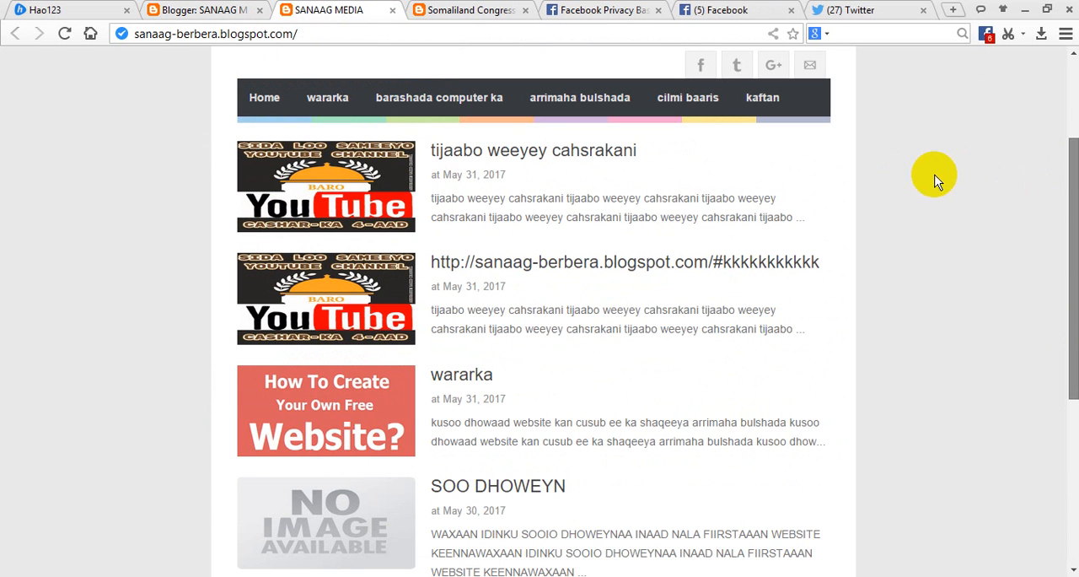
{"action": "left_click", "coordinate": [226, 10]}
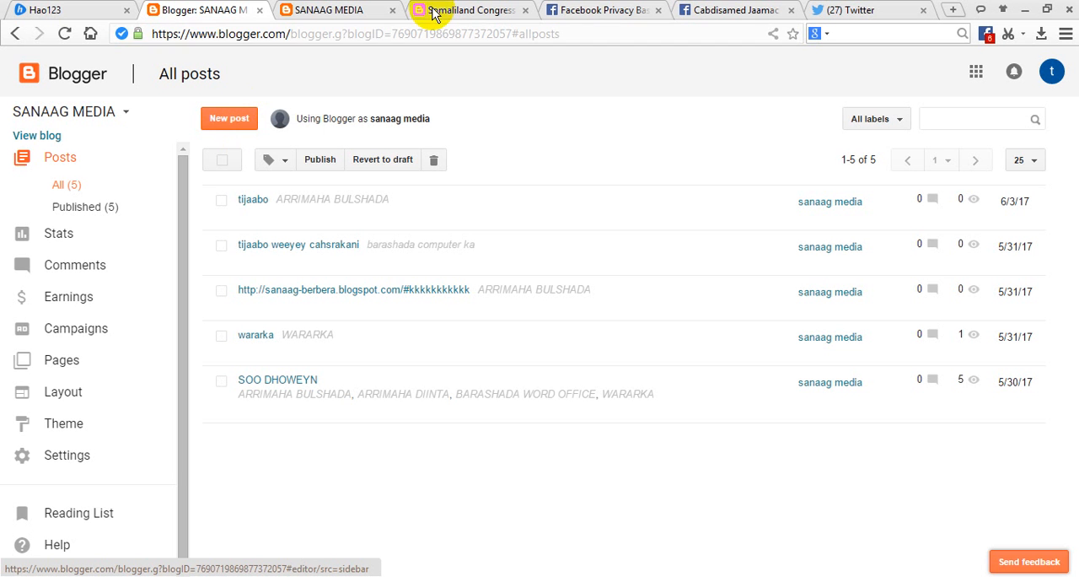
{"action": "left_click", "coordinate": [341, 9]}
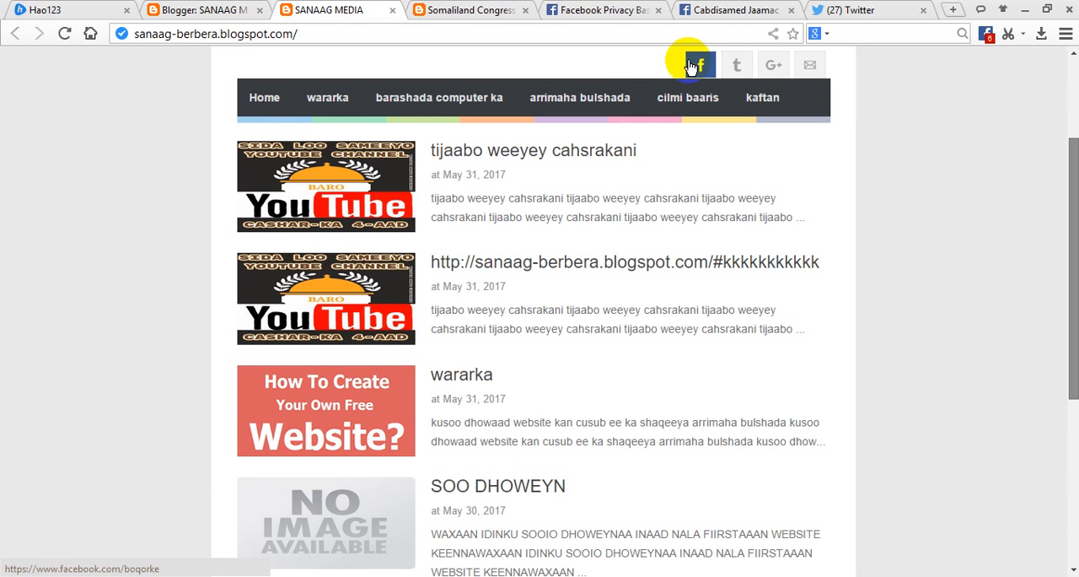
Create a new SANAAG MEDIA blog post titled "tijaabo" and start its empty body.
{"action": "left_click", "coordinate": [190, 10]}
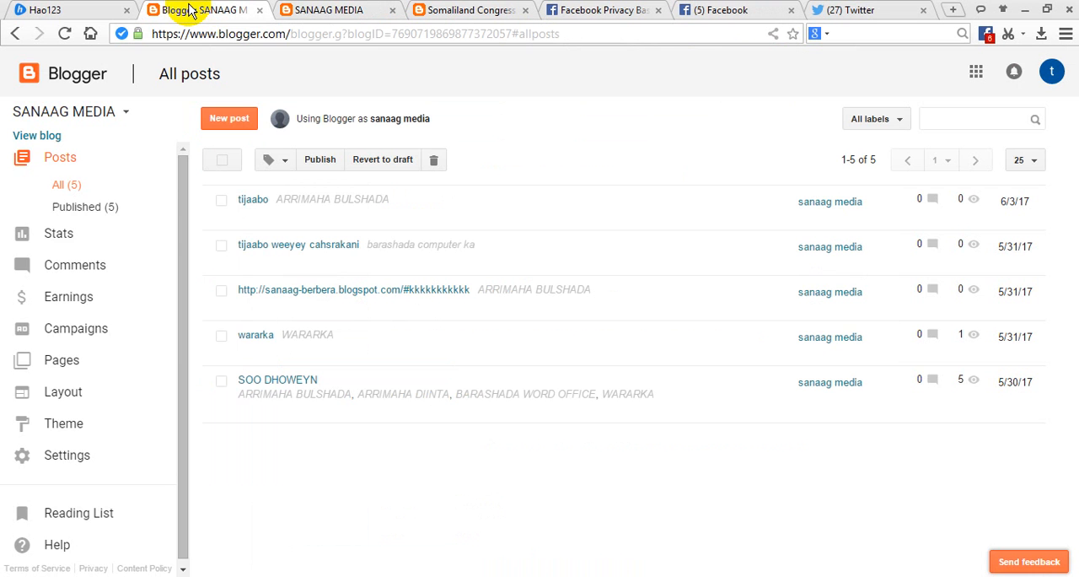
{"action": "left_click", "coordinate": [225, 122]}
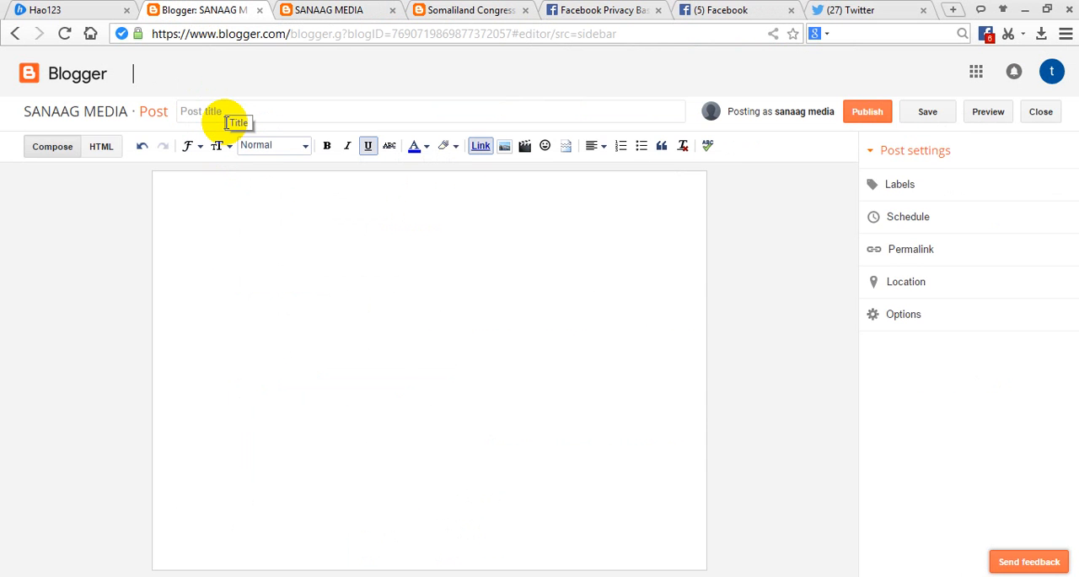
{"action": "left_click", "coordinate": [226, 116]}
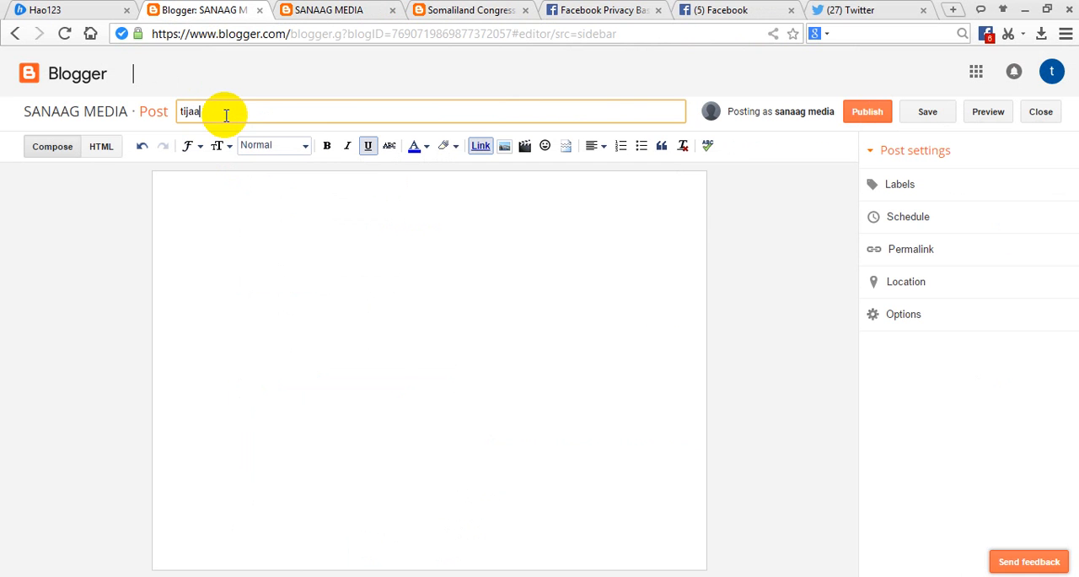
{"action": "left_click", "coordinate": [234, 211]}
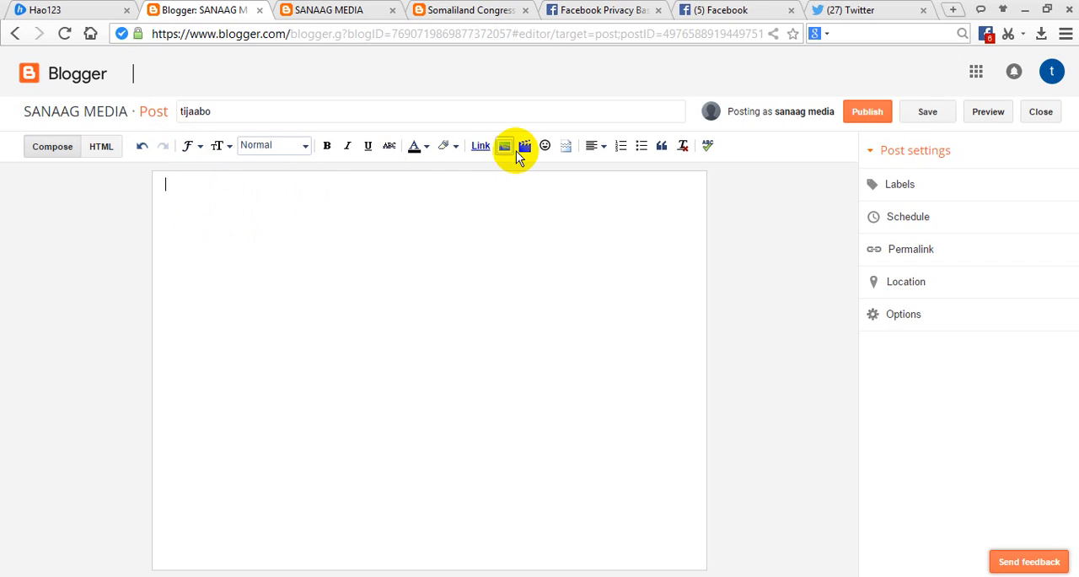
Examine the sources for adding a video: Upload, From YouTube, My YouTube videos and From your phone, ending on Upload.
{"action": "left_click", "coordinate": [524, 150]}
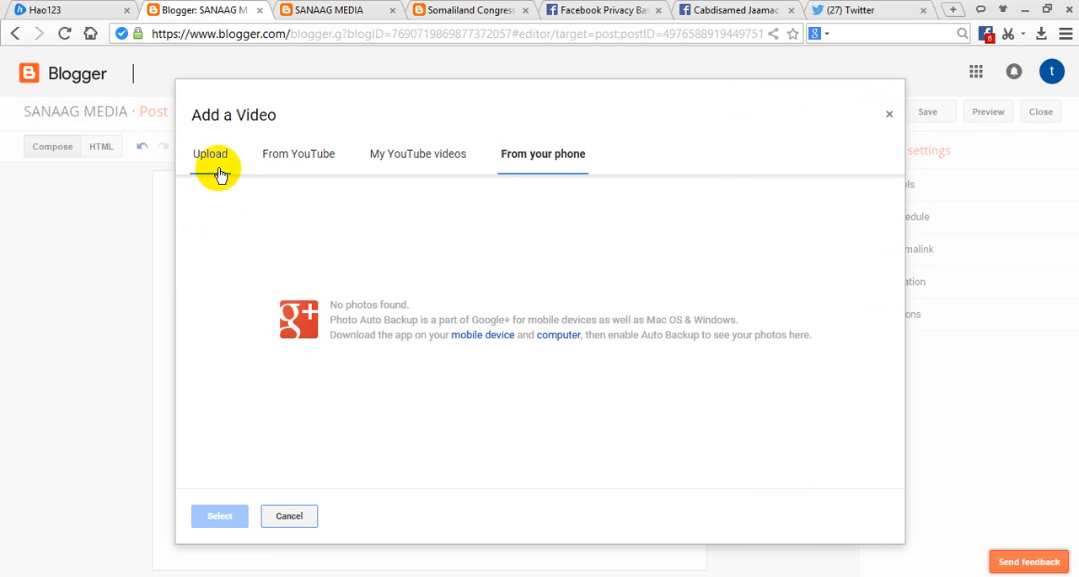
{"action": "left_click", "coordinate": [216, 173]}
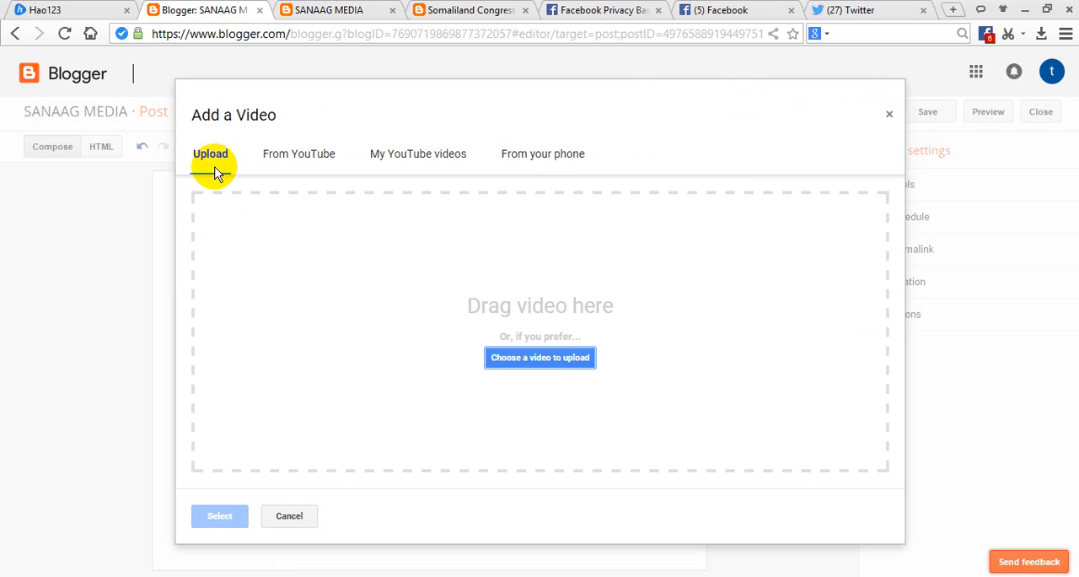
{"action": "left_click", "coordinate": [280, 156]}
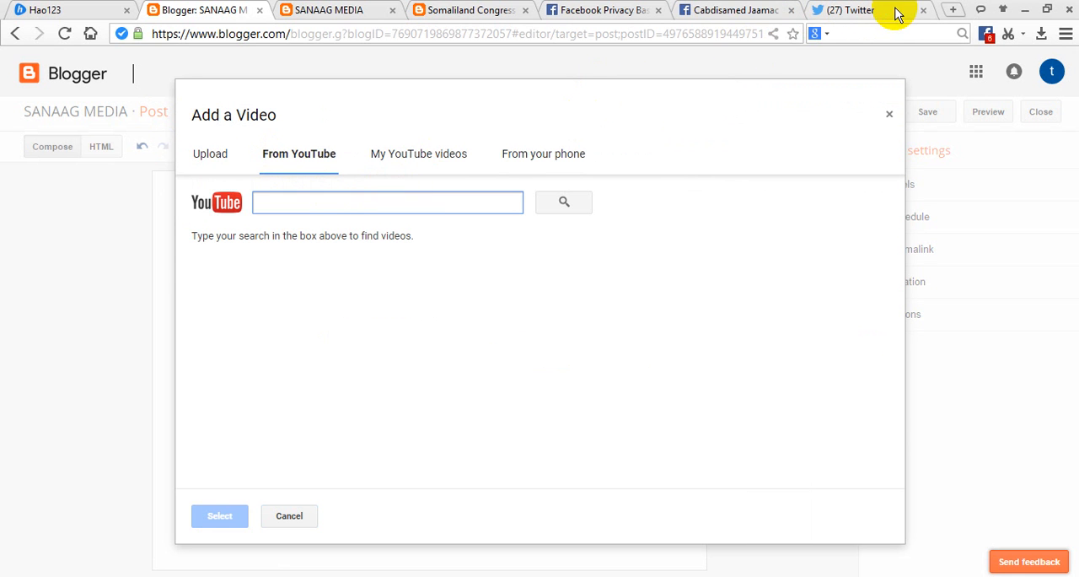
{"action": "left_click", "coordinate": [441, 166]}
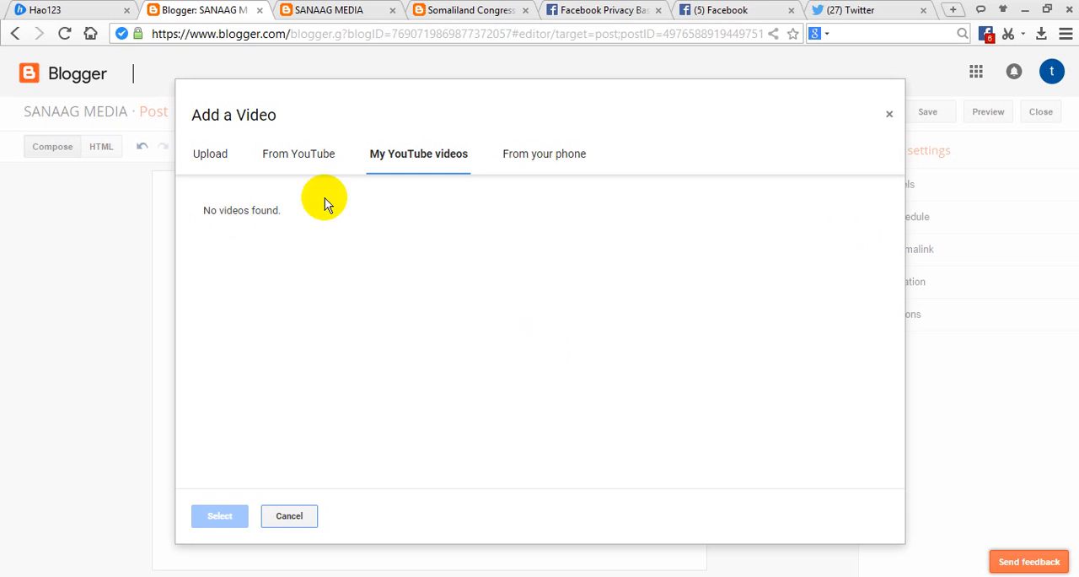
{"action": "left_click", "coordinate": [514, 160]}
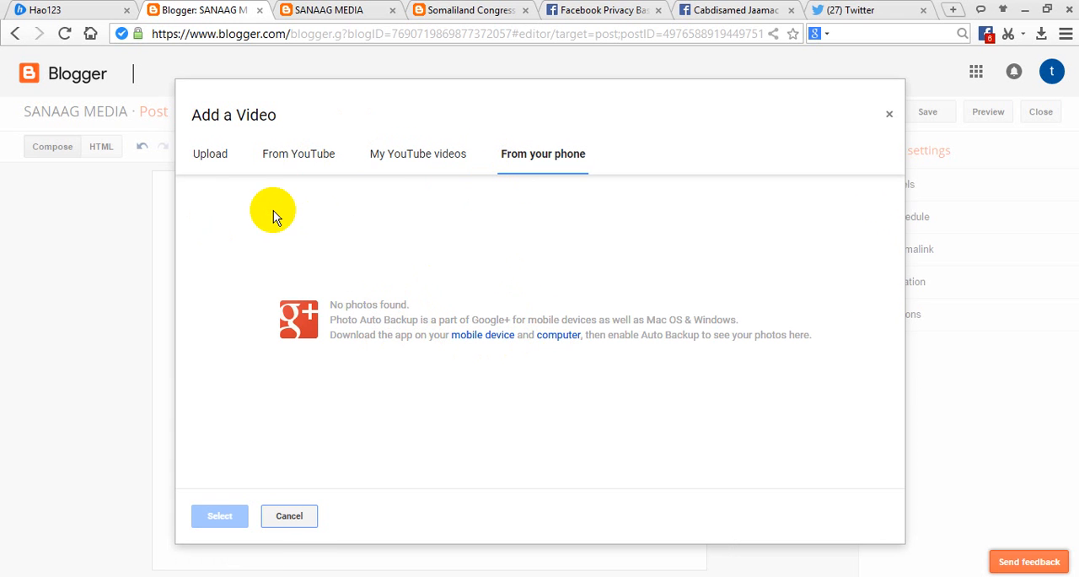
{"action": "left_click", "coordinate": [208, 157]}
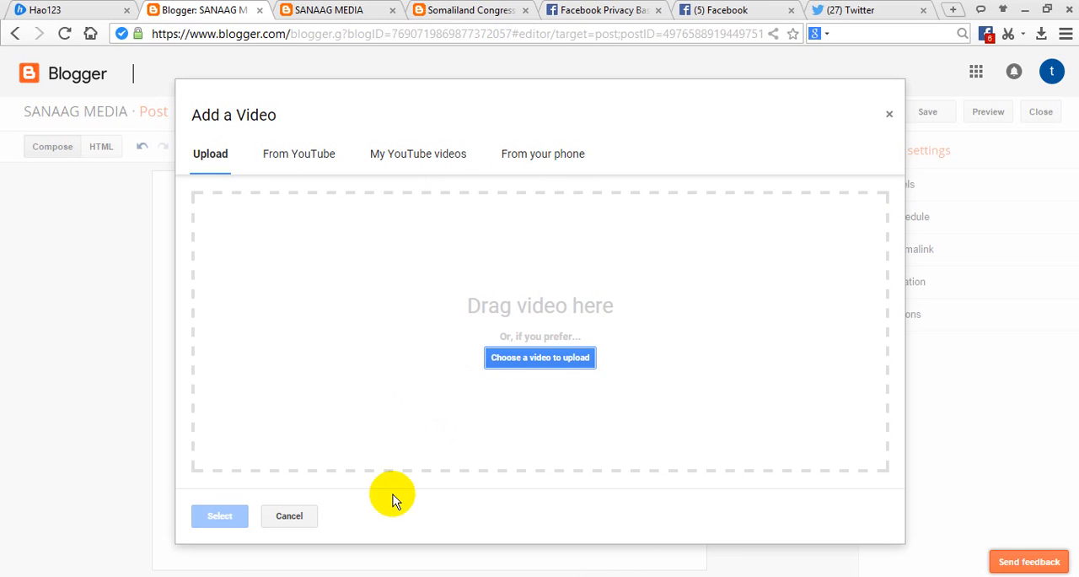
Upload the desktop .wmv video whose file name is a long row of d's into the post.
{"action": "left_click", "coordinate": [1028, 15]}
{"action": "left_click", "coordinate": [549, 417]}
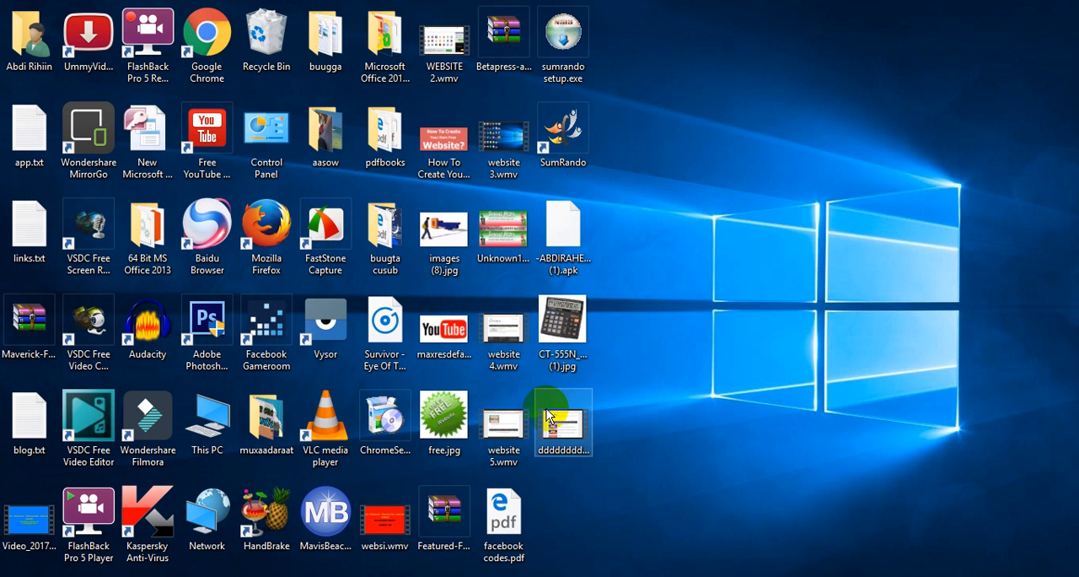
{"action": "left_click", "coordinate": [458, 491]}
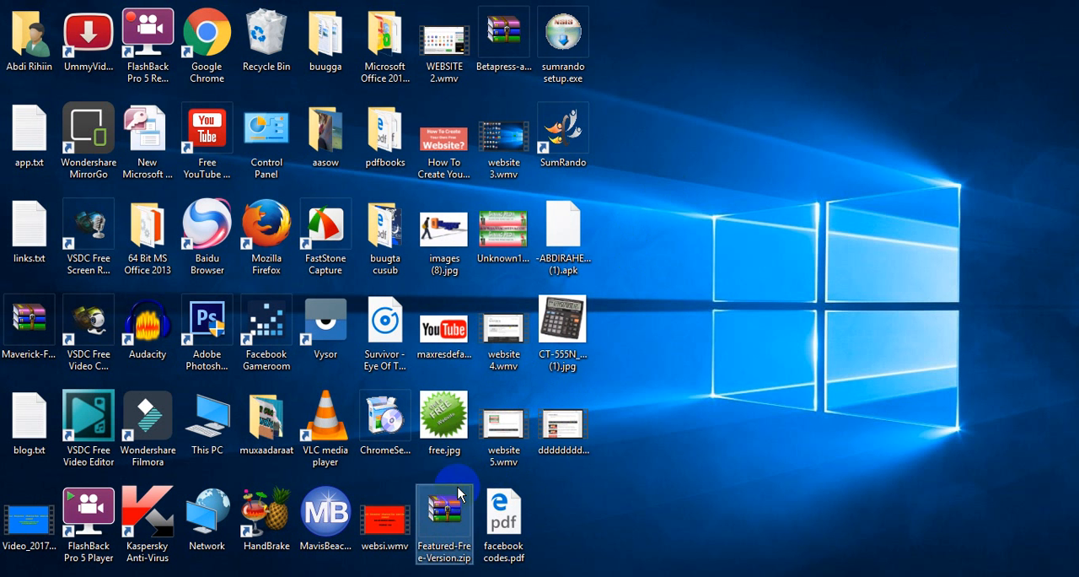
{"action": "left_click_drag", "start_coordinate": [590, 445], "coordinate": [272, 561]}
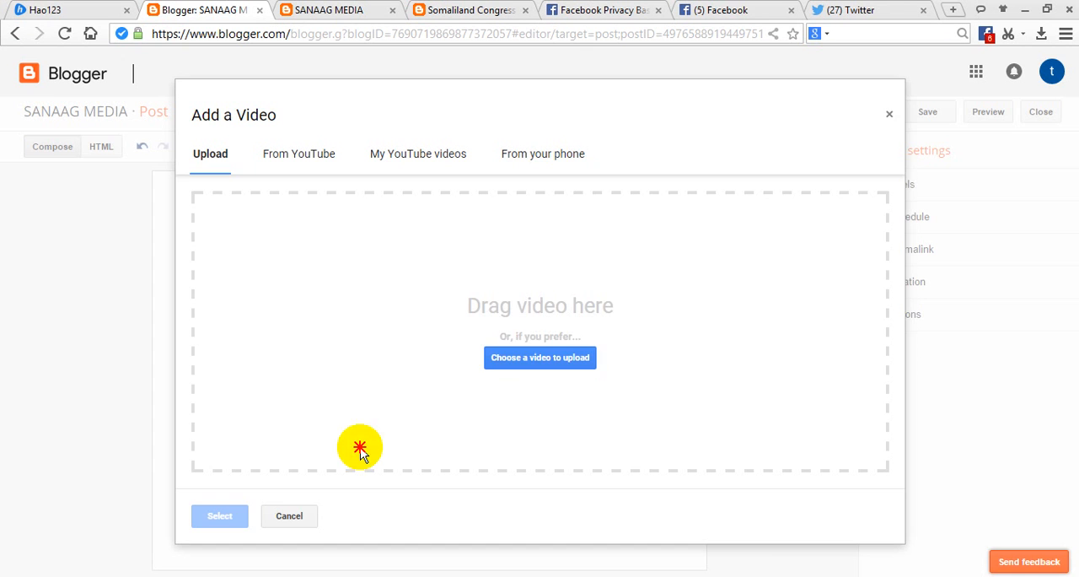
{"action": "left_click_drag", "start_coordinate": [356, 448], "coordinate": [525, 316]}
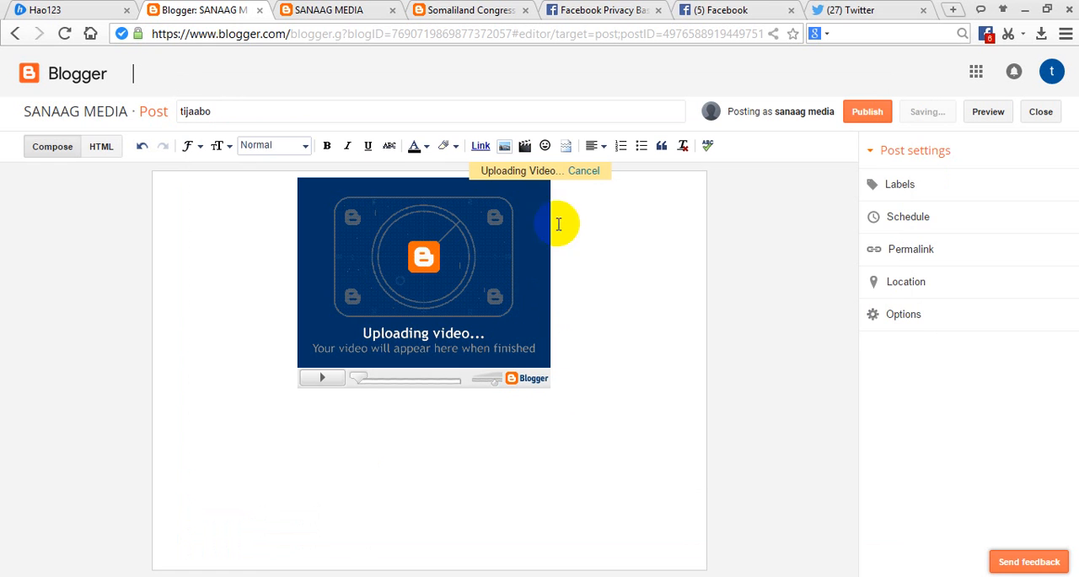
Cancel the running video upload, check the Add a Video dialog again and close it.
{"action": "left_click", "coordinate": [587, 170]}
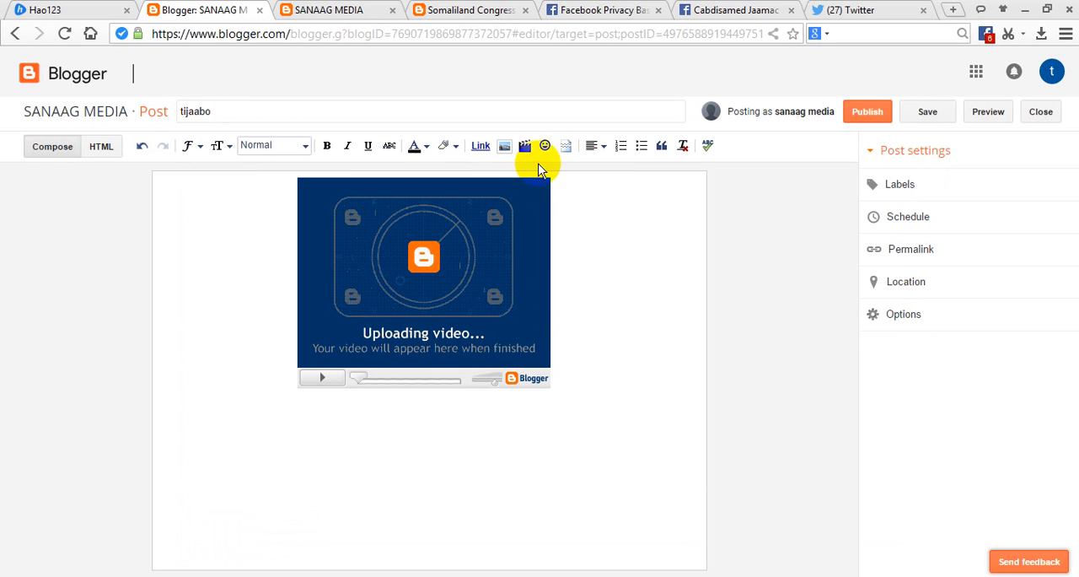
{"action": "left_click", "coordinate": [526, 151]}
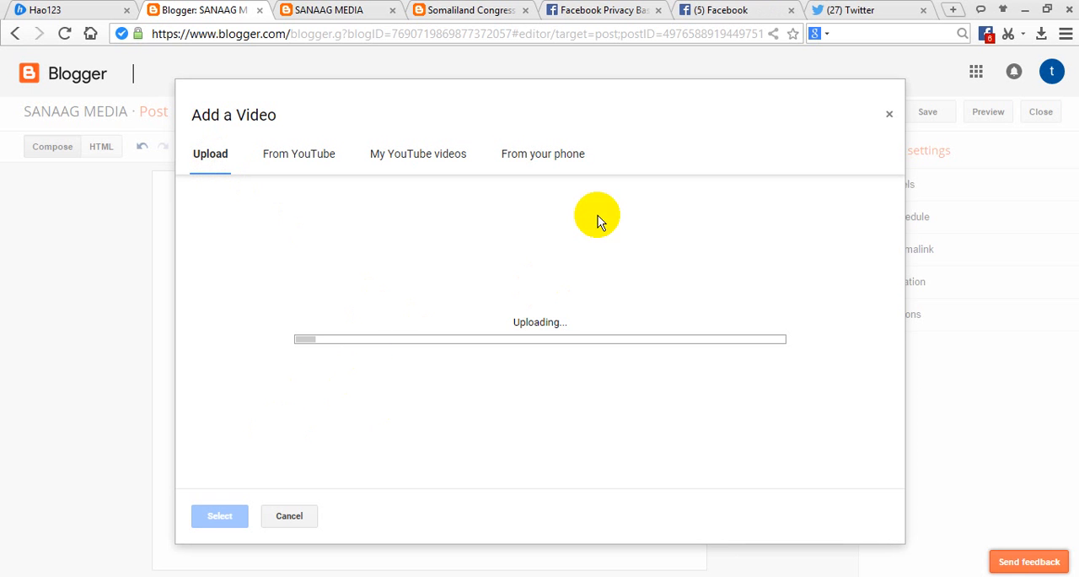
{"action": "left_click", "coordinate": [891, 114]}
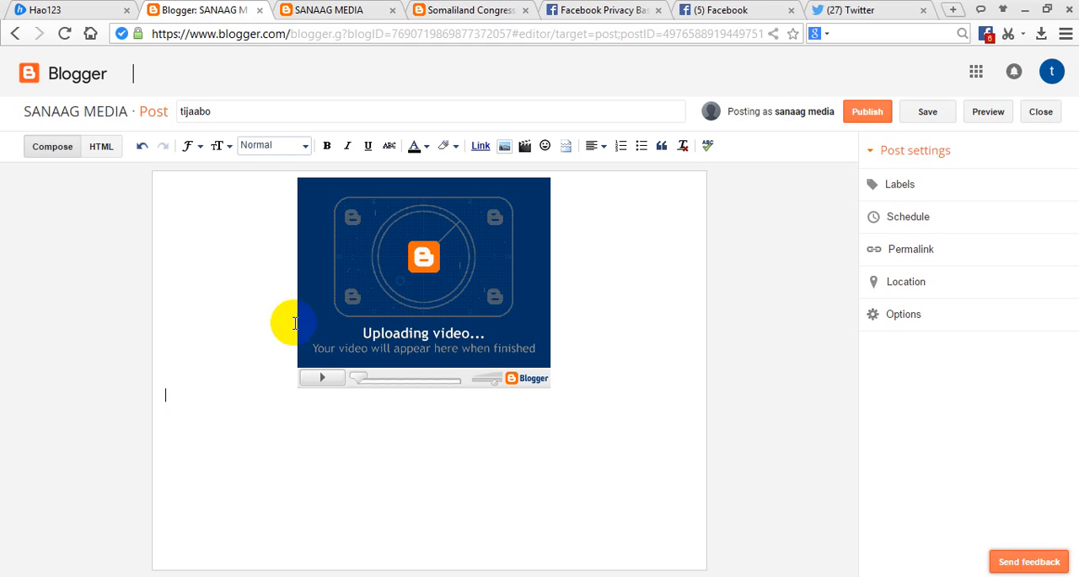
Begin a web link in the post and copy the address of the Somaliland Congressman article "Sanaag and Sool Oil Reserves".
{"action": "right_click", "coordinate": [480, 147]}
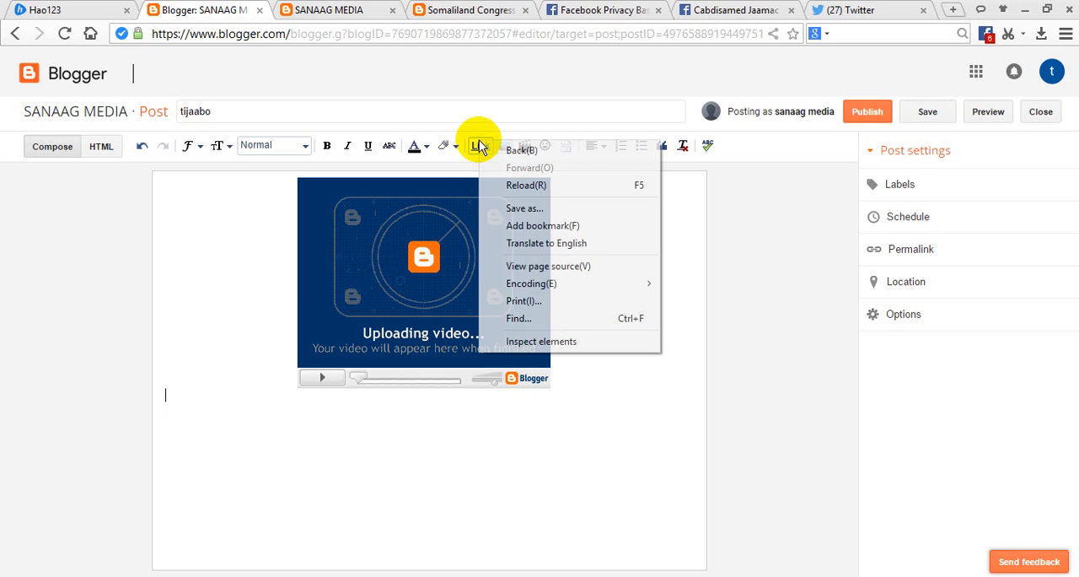
{"action": "left_click", "coordinate": [472, 149]}
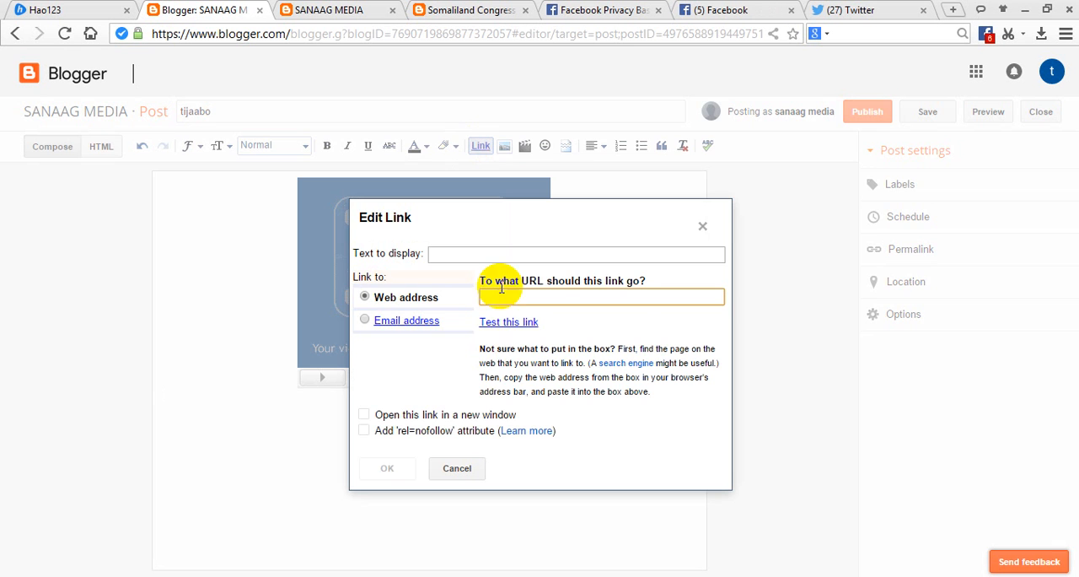
{"action": "left_click", "coordinate": [469, 10]}
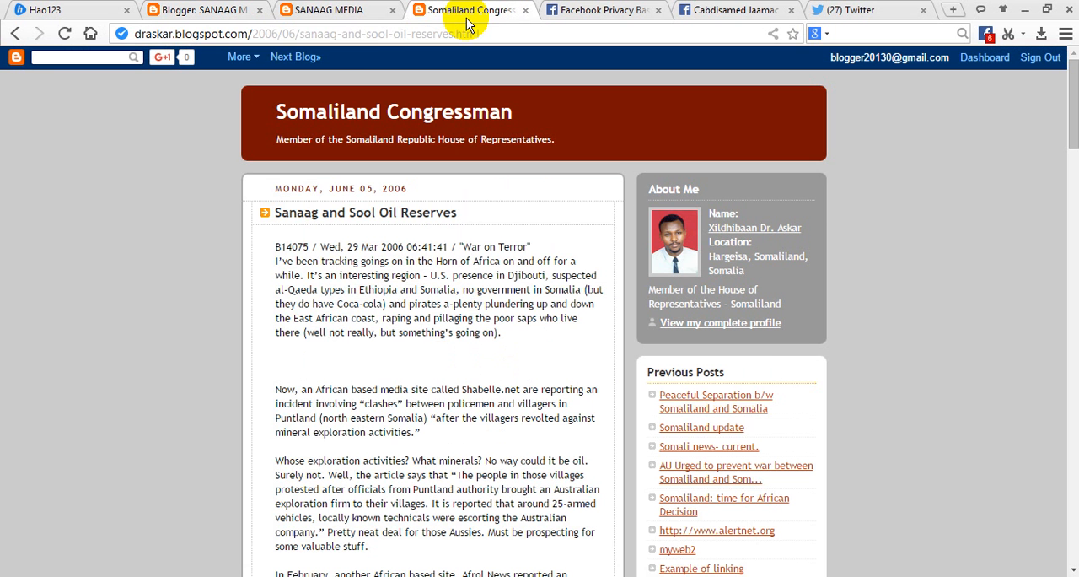
{"action": "left_click", "coordinate": [309, 37]}
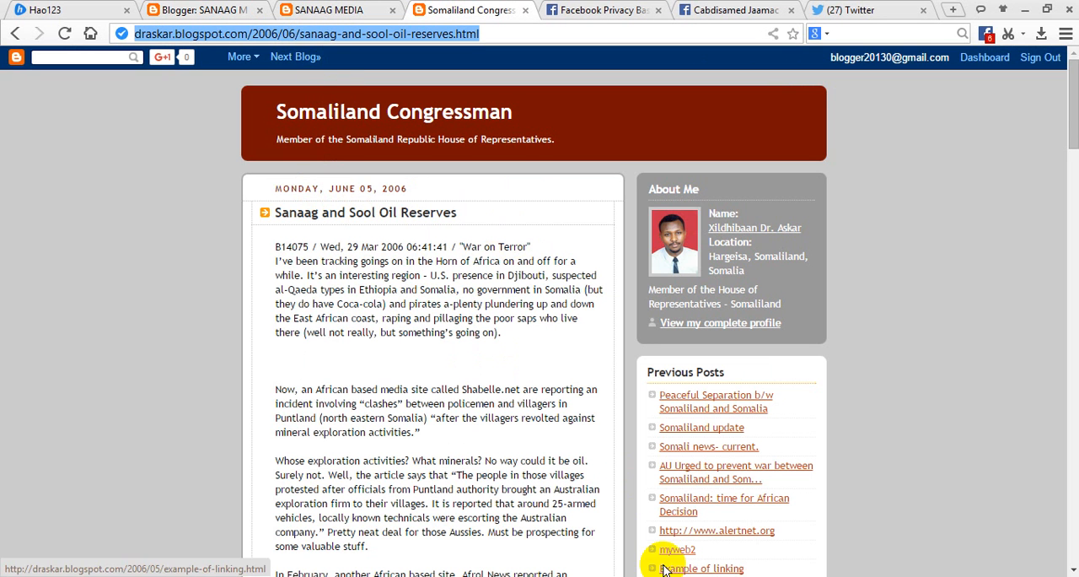
{"action": "left_click", "coordinate": [455, 561]}
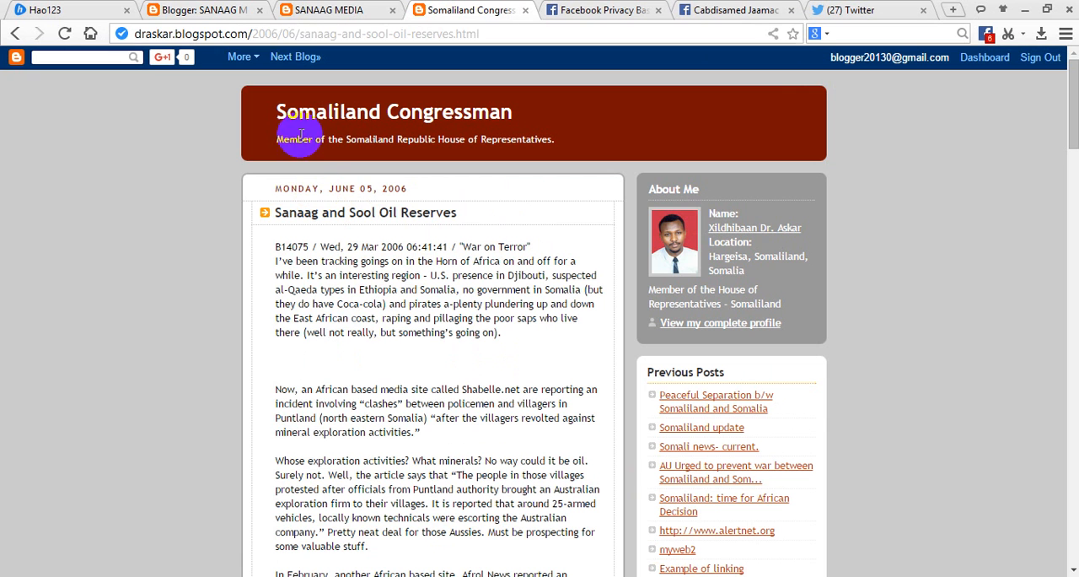
{"action": "left_click", "coordinate": [331, 34]}
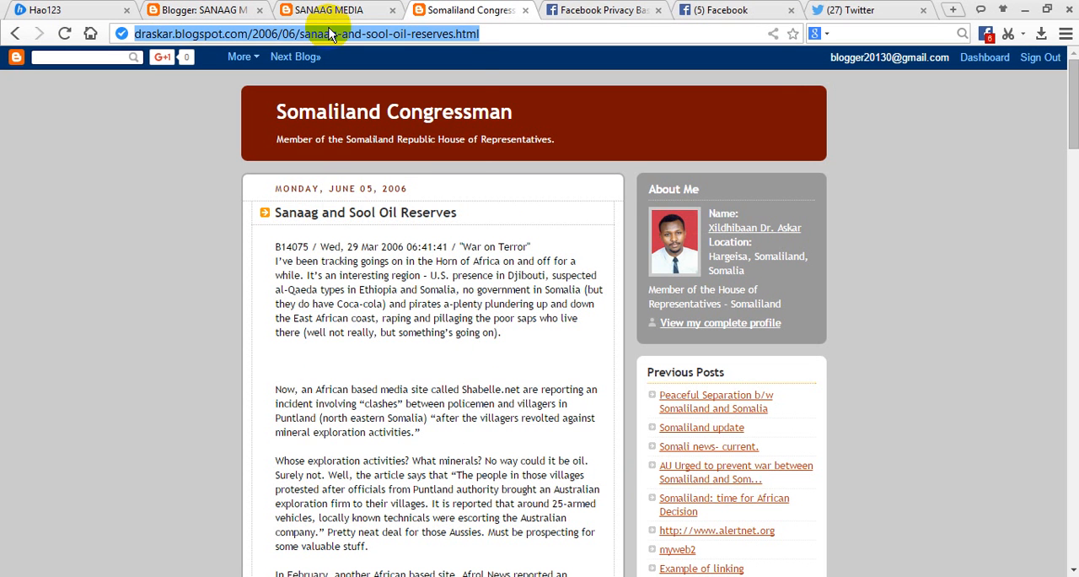
{"action": "right_click", "coordinate": [330, 34]}
{"action": "left_click", "coordinate": [386, 119]}
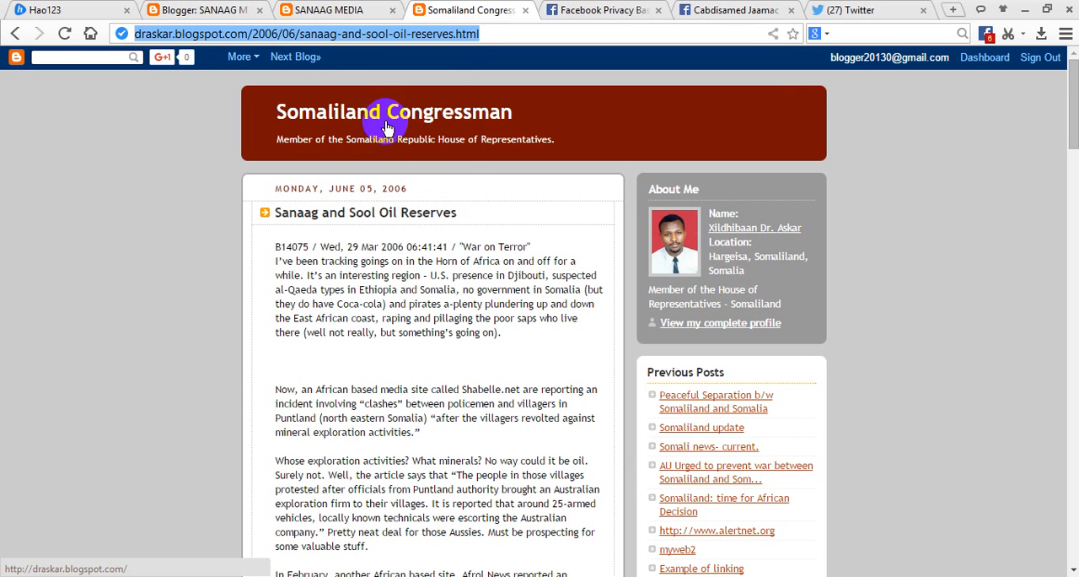
{"action": "left_click", "coordinate": [238, 10]}
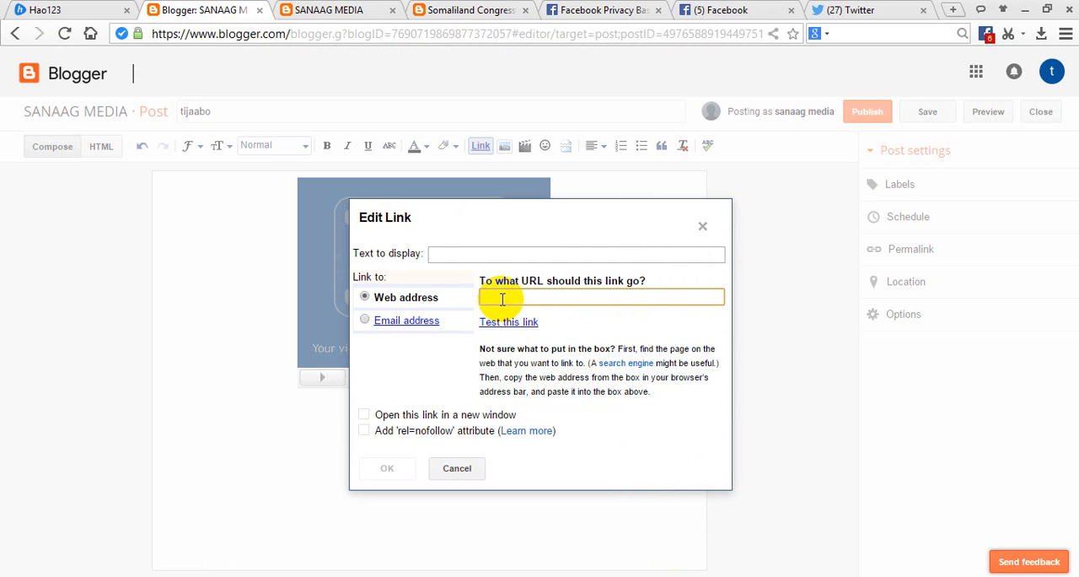
{"action": "key", "text": "ctrl+v"}
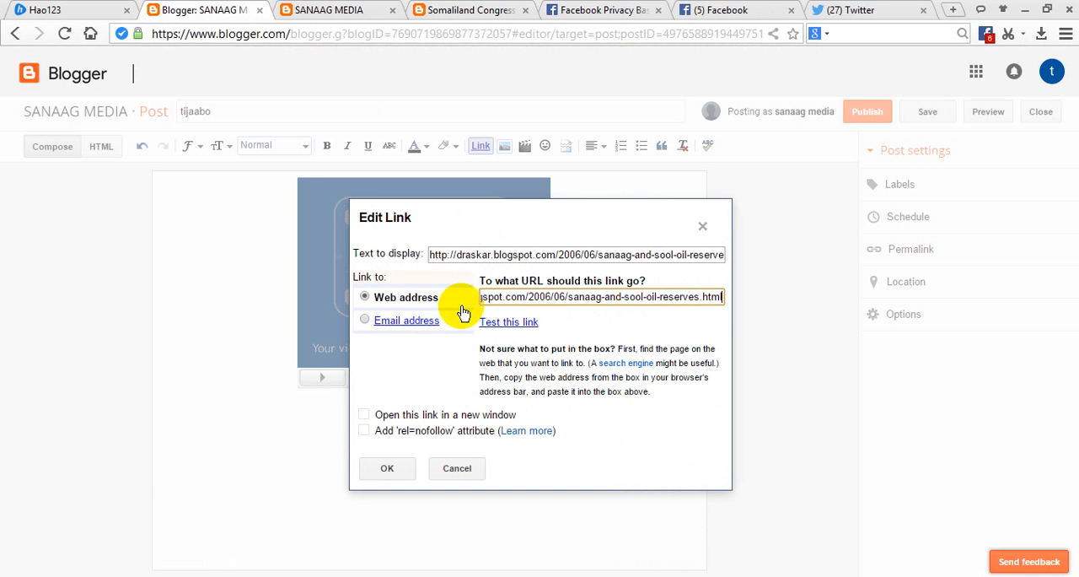
{"action": "left_click", "coordinate": [389, 470]}
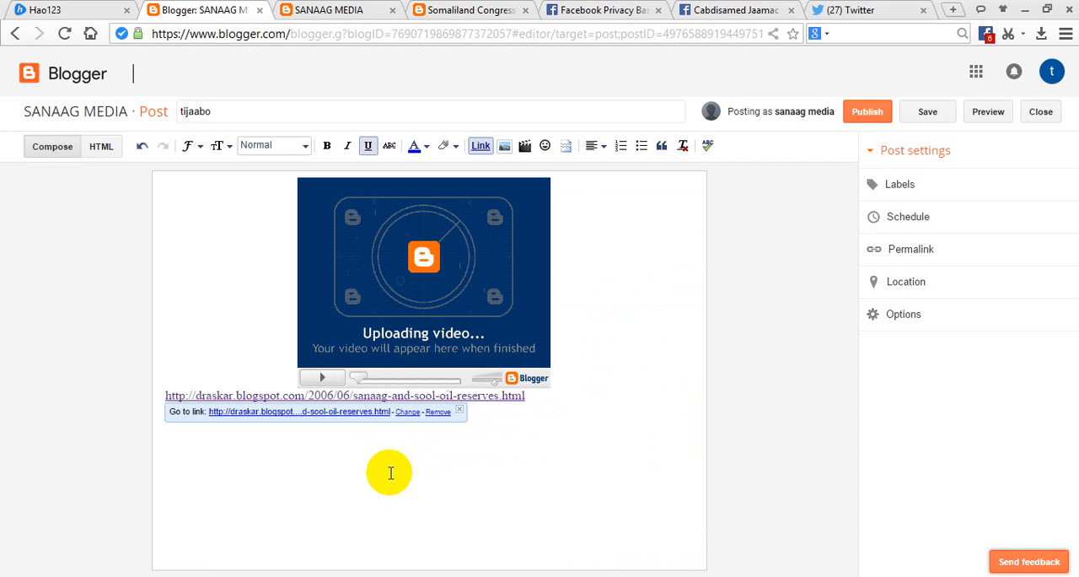
Undo the link inserted below the video placeholder.
{"action": "left_click", "coordinate": [443, 456]}
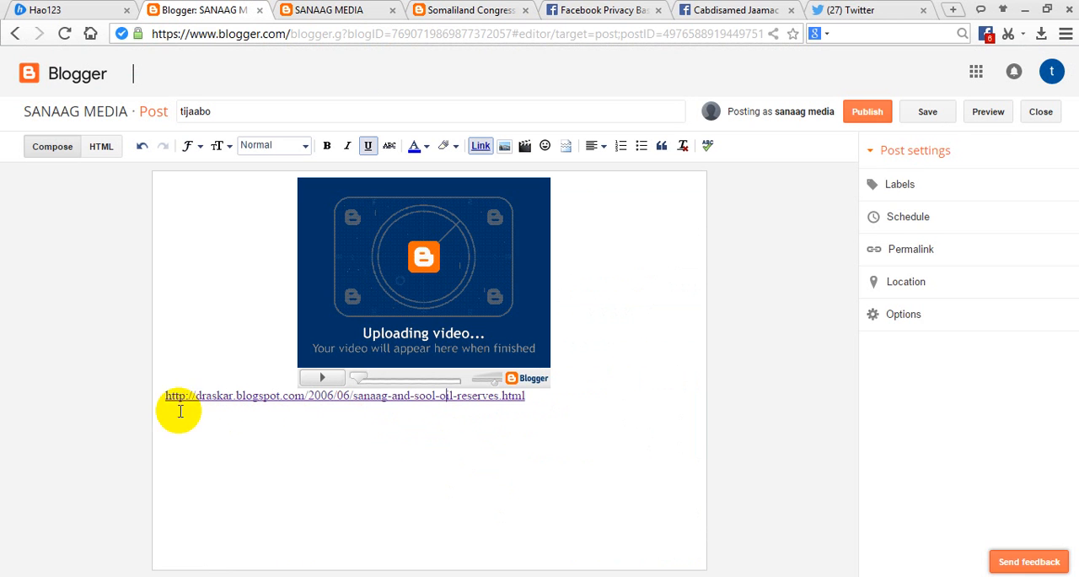
{"action": "left_click", "coordinate": [540, 409]}
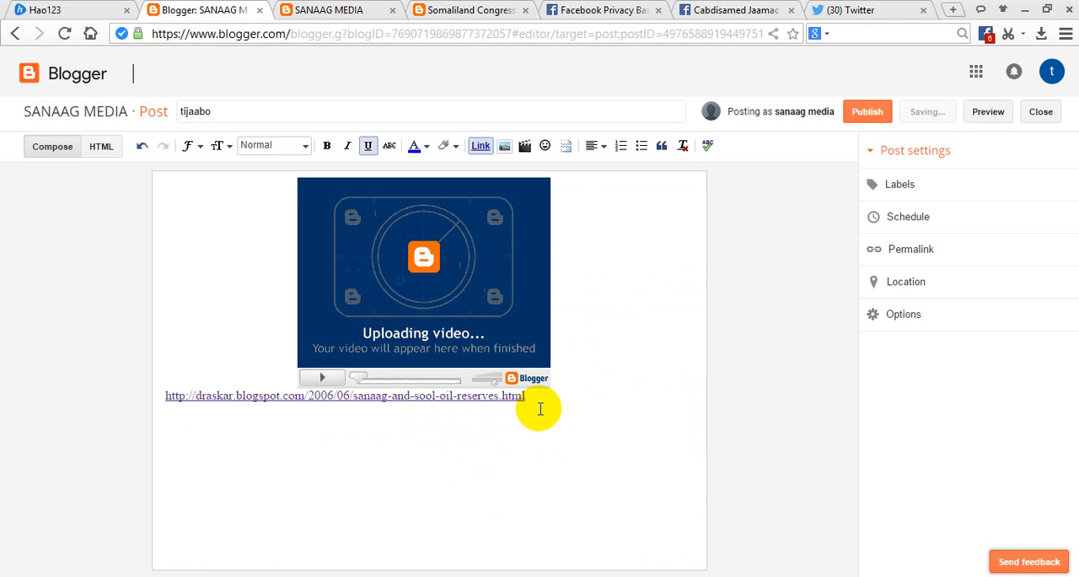
{"action": "key", "text": "ctrl+z"}
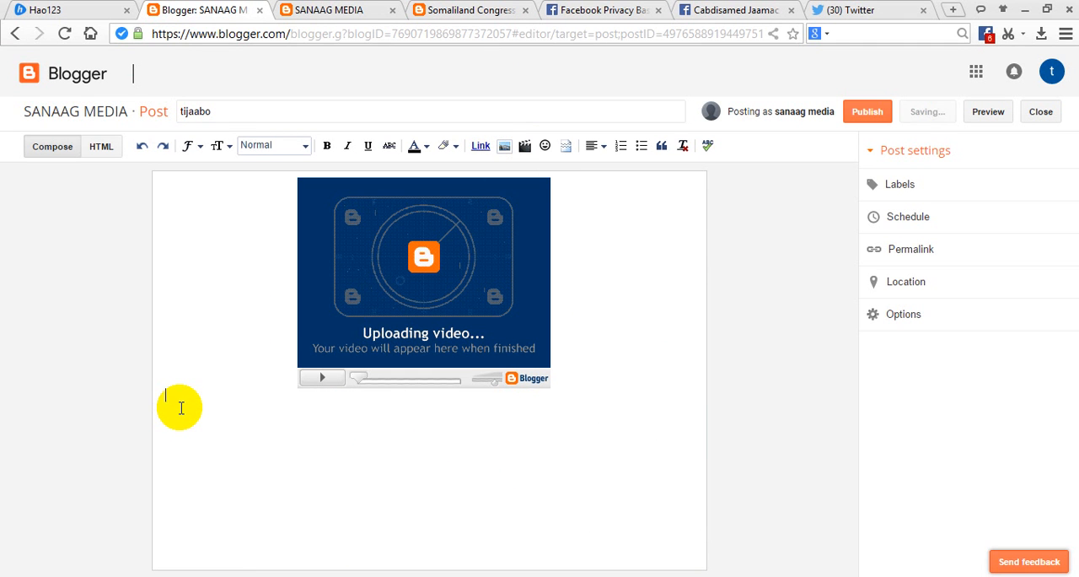
Write the sentence "si aad u akhrisato qoraalkan fadlan gujji halkan" below the video placeholder.
{"action": "type", "text": "si aad u akhr"}
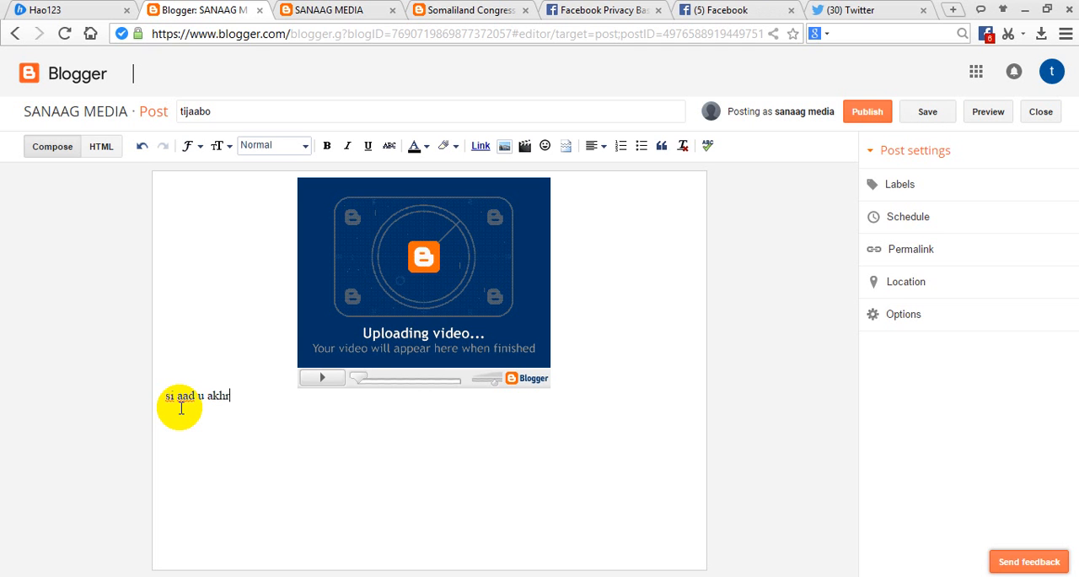
{"action": "type", "text": "isato qoraalkan fadlan"}
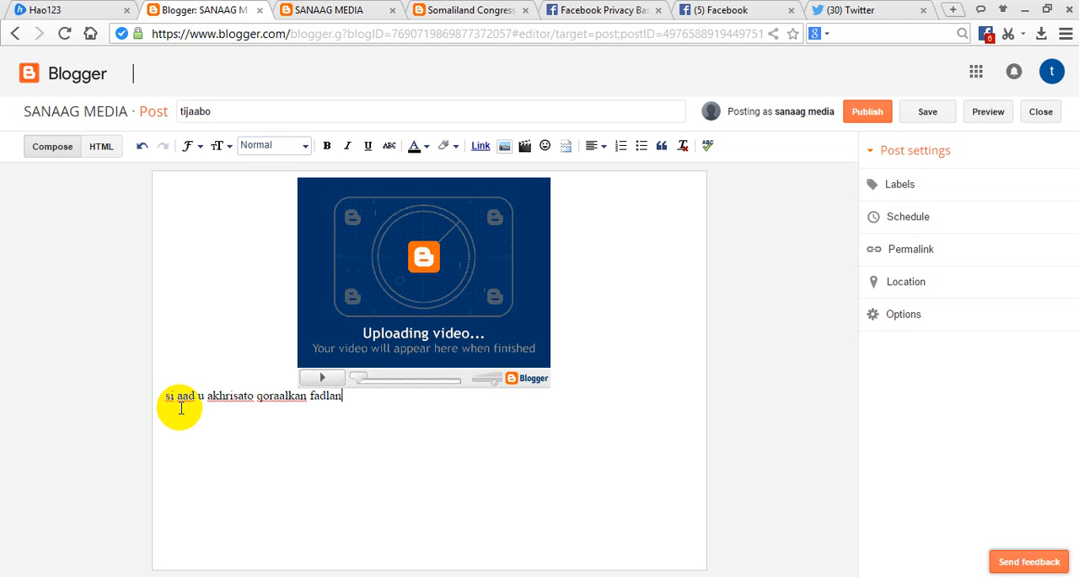
{"action": "type", "text": "gujji halkan"}
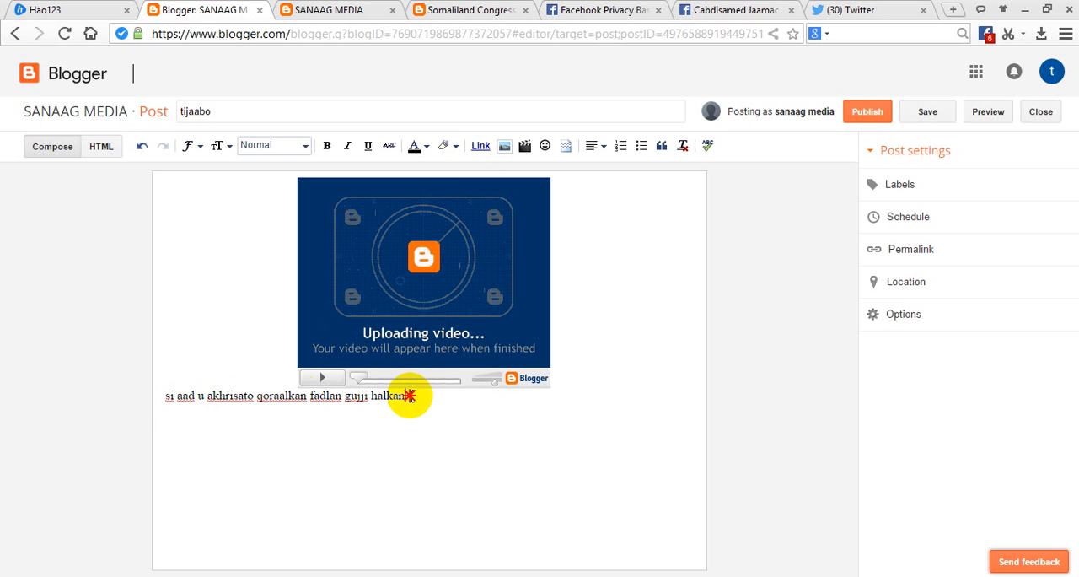
Colour the whole sentence below the video placeholder red.
{"action": "left_click_drag", "start_coordinate": [410, 393], "coordinate": [162, 398]}
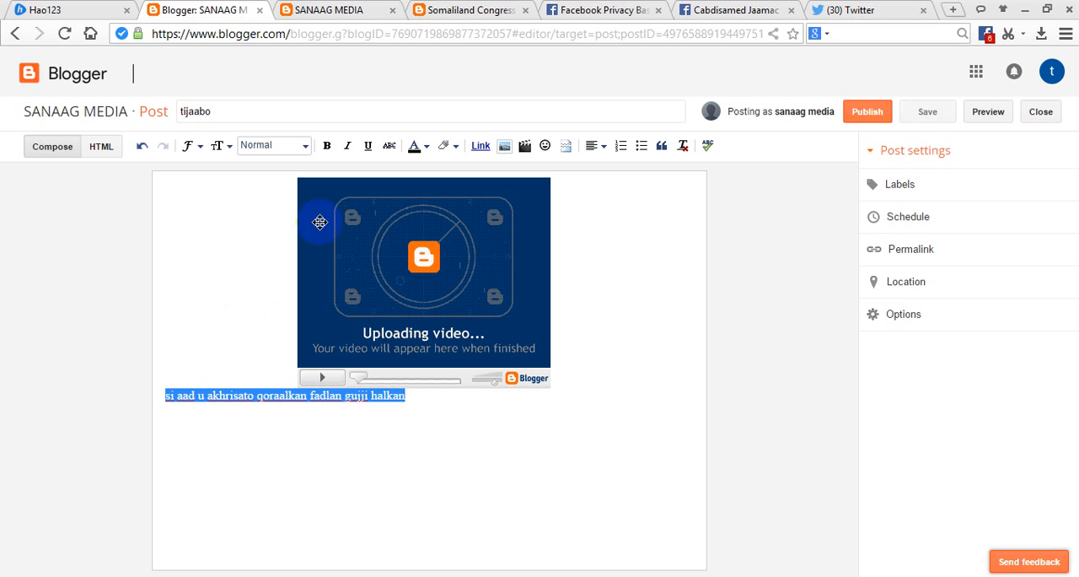
{"action": "left_click", "coordinate": [418, 152]}
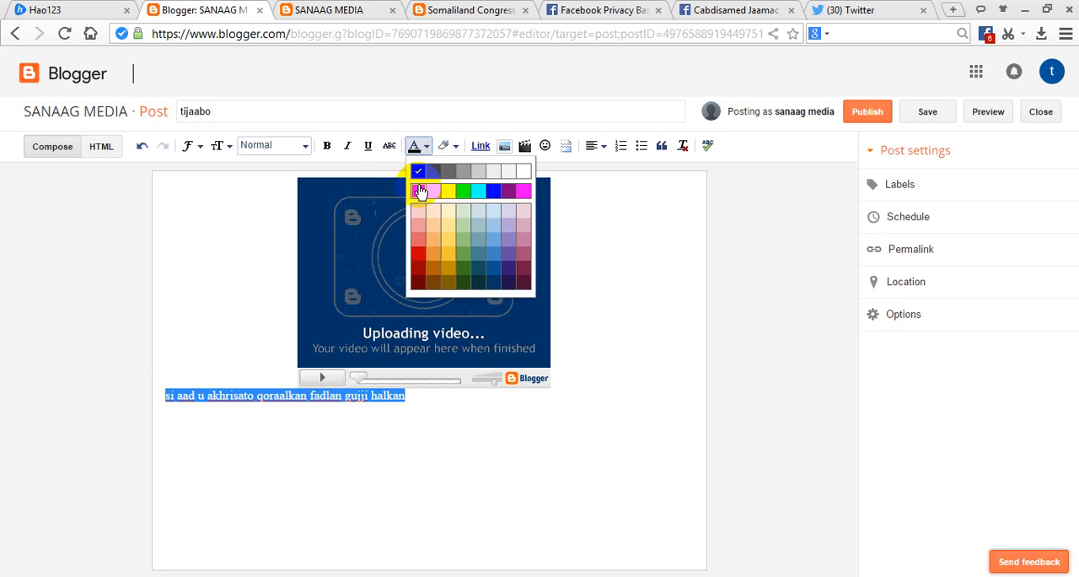
{"action": "left_click", "coordinate": [418, 192]}
{"action": "left_click", "coordinate": [480, 147]}
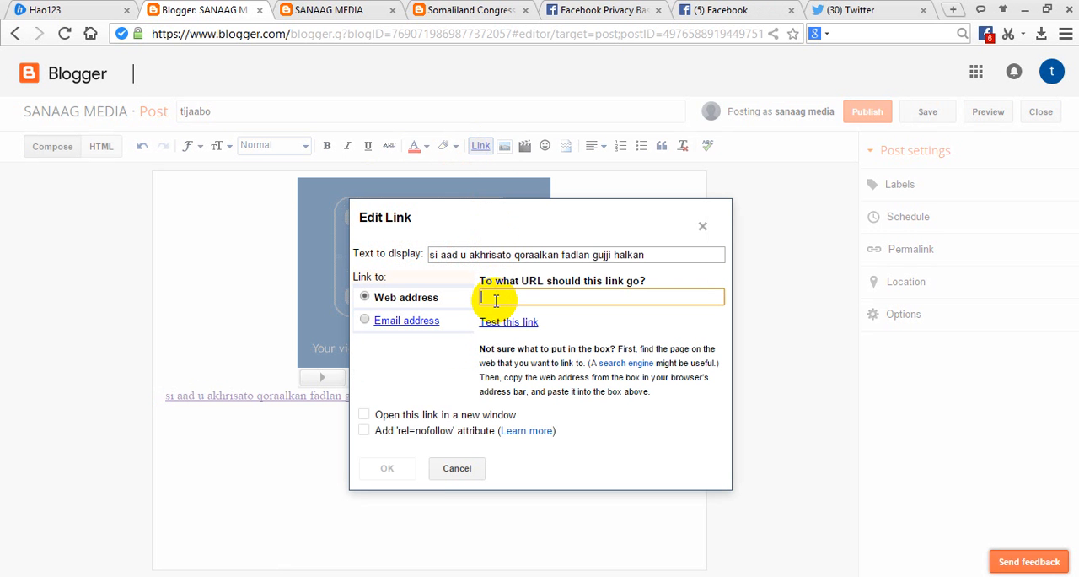
{"action": "key", "text": "ctrl+v"}
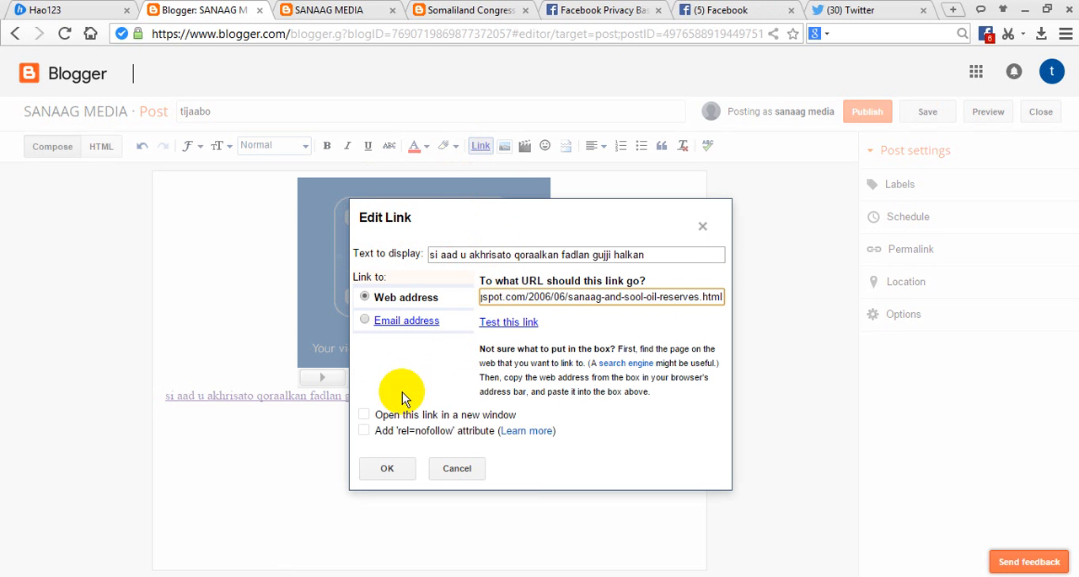
{"action": "right_click", "coordinate": [532, 298]}
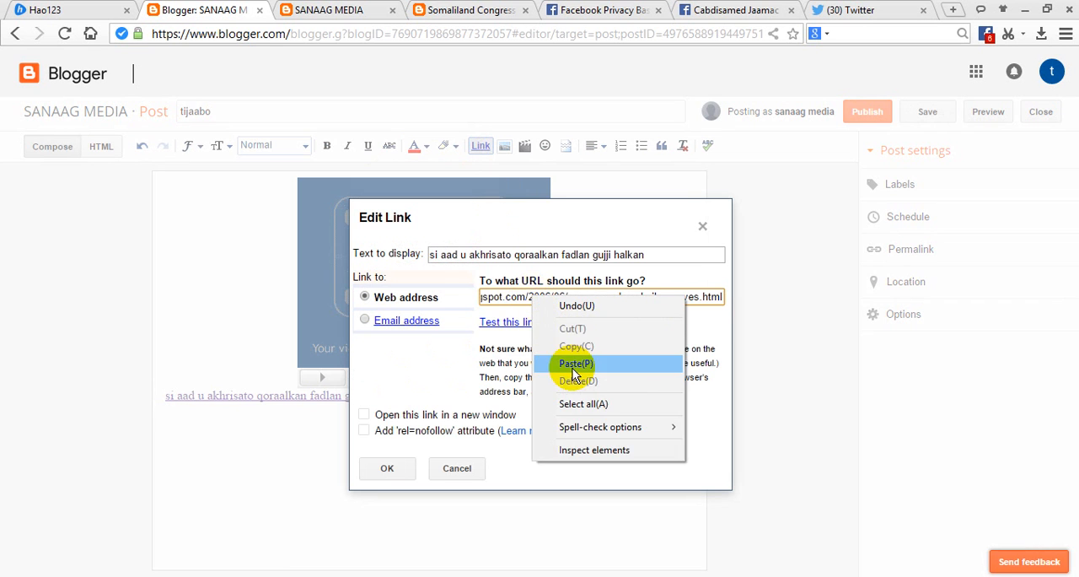
{"action": "left_click", "coordinate": [482, 296]}
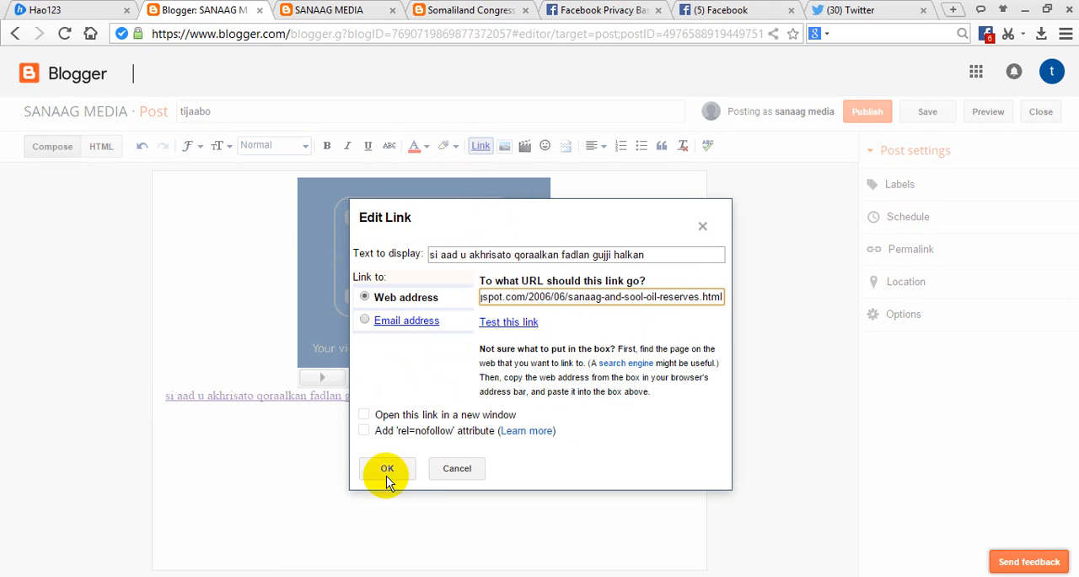
{"action": "left_click", "coordinate": [365, 415]}
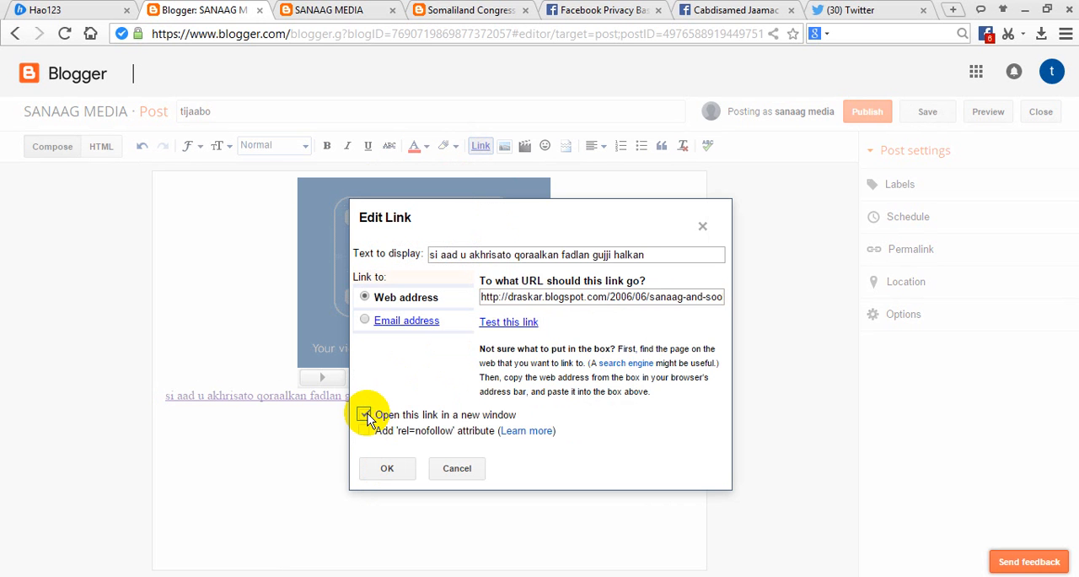
{"action": "left_click", "coordinate": [389, 470]}
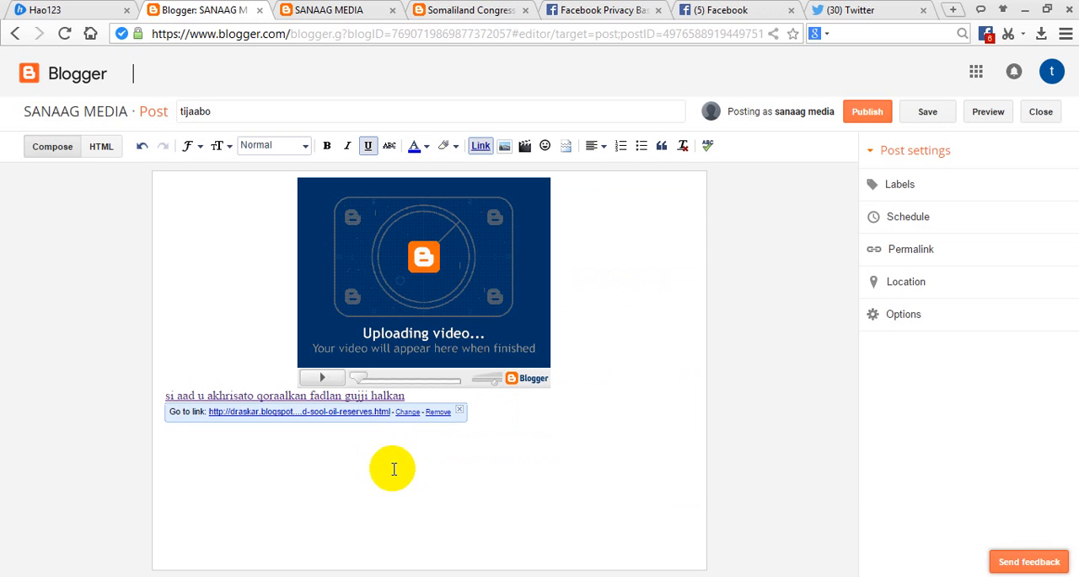
{"action": "left_click", "coordinate": [518, 413]}
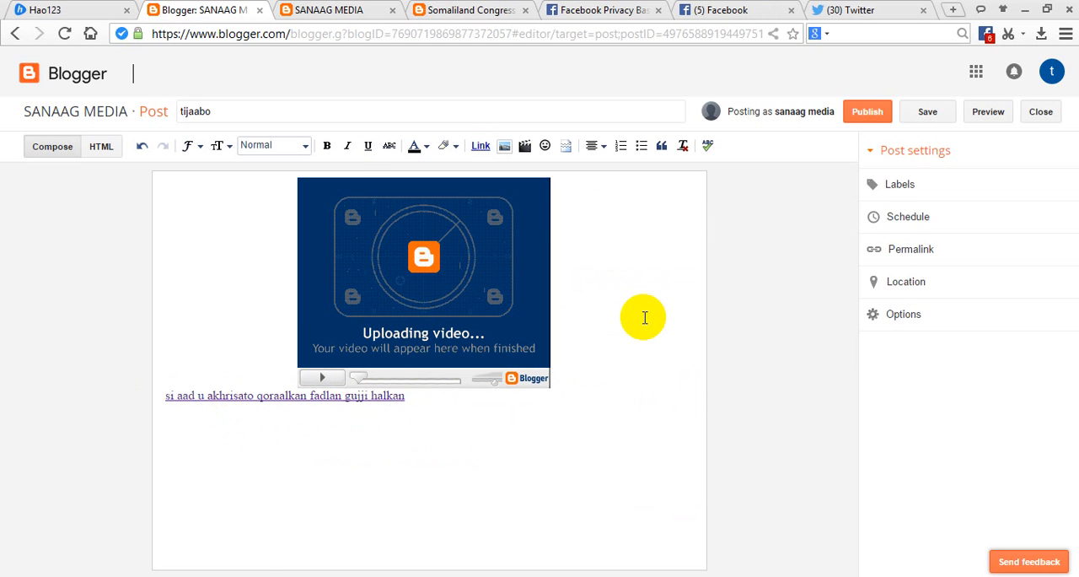
Assign the label ARRIMAHA BULSHADA to the post and publish it.
{"action": "left_click", "coordinate": [900, 190]}
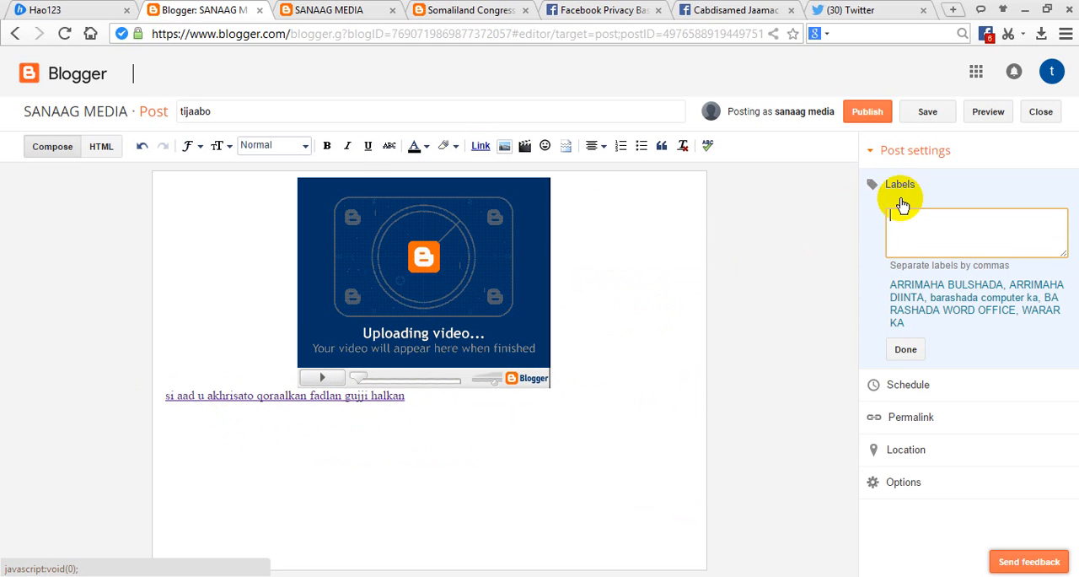
{"action": "left_click", "coordinate": [910, 287]}
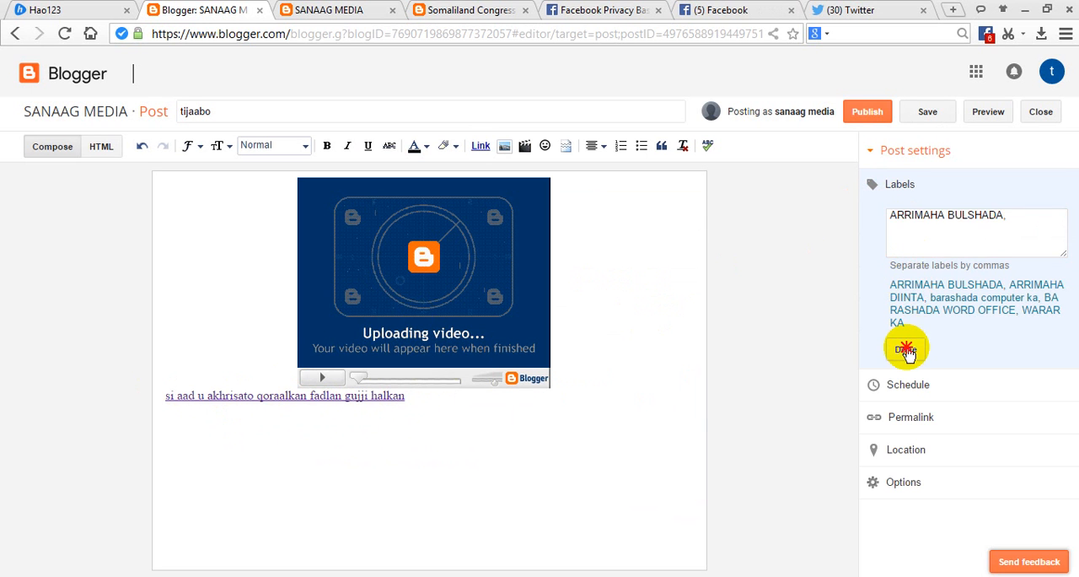
{"action": "left_click", "coordinate": [906, 347]}
{"action": "left_click", "coordinate": [863, 113]}
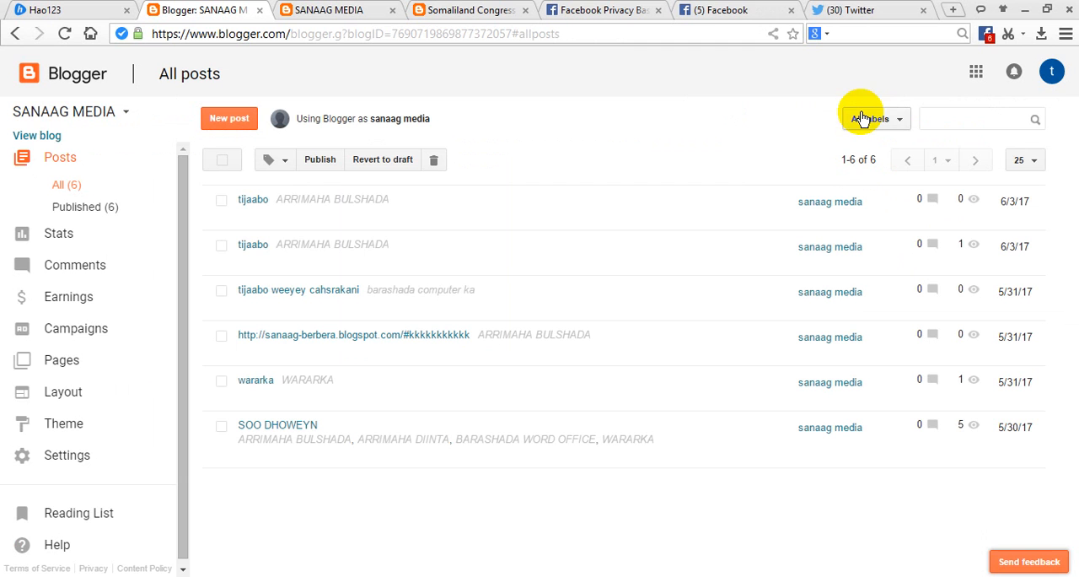
View the newly published tijaabo post, test its link by reading through the linked article, and return to the post.
{"action": "left_click", "coordinate": [278, 219]}
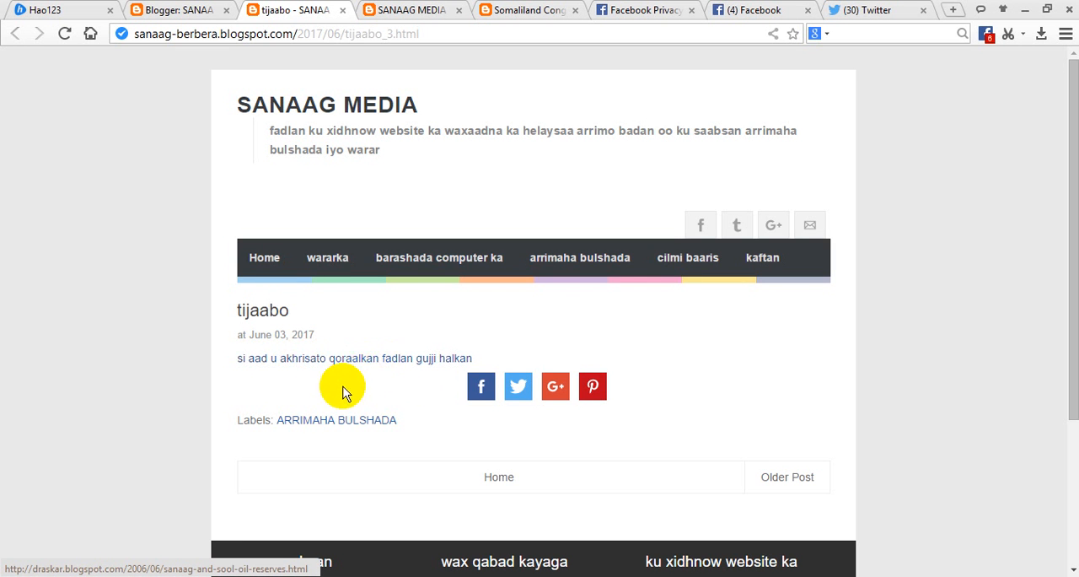
{"action": "left_click", "coordinate": [286, 359]}
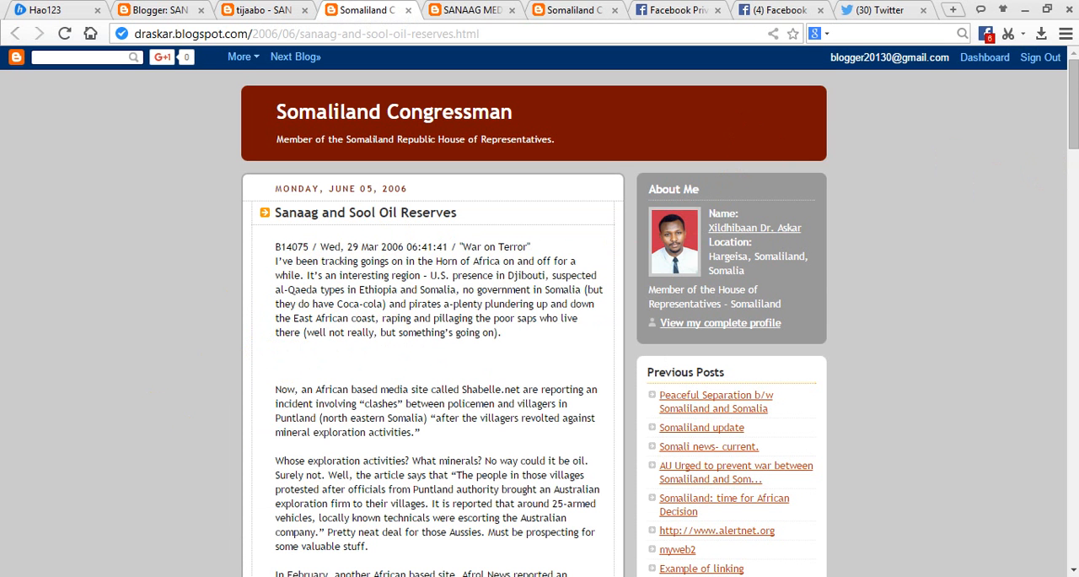
{"action": "left_click", "coordinate": [1075, 133]}
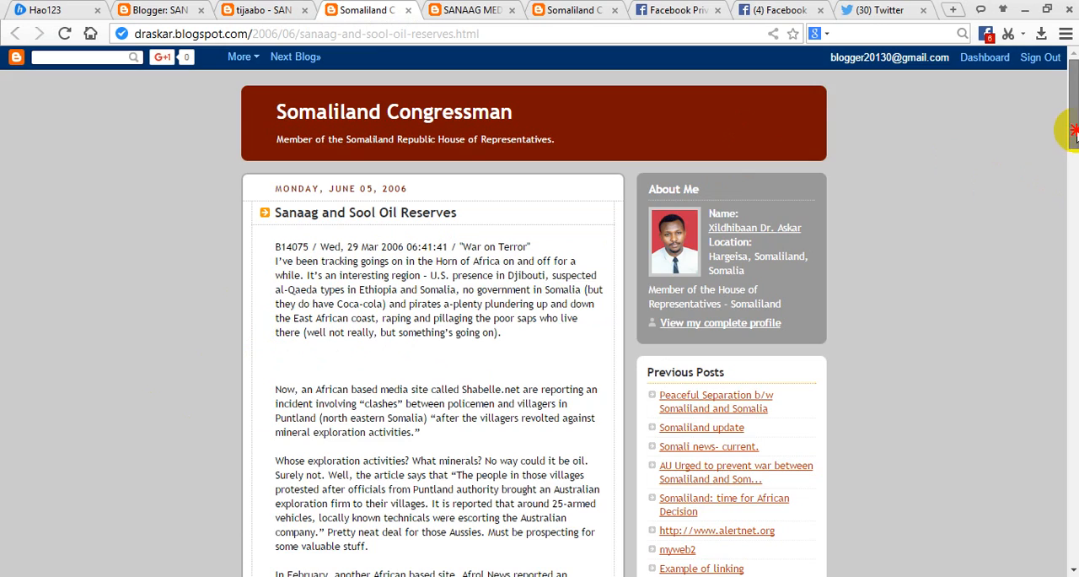
{"action": "left_click_drag", "start_coordinate": [1073, 133], "coordinate": [1072, 350]}
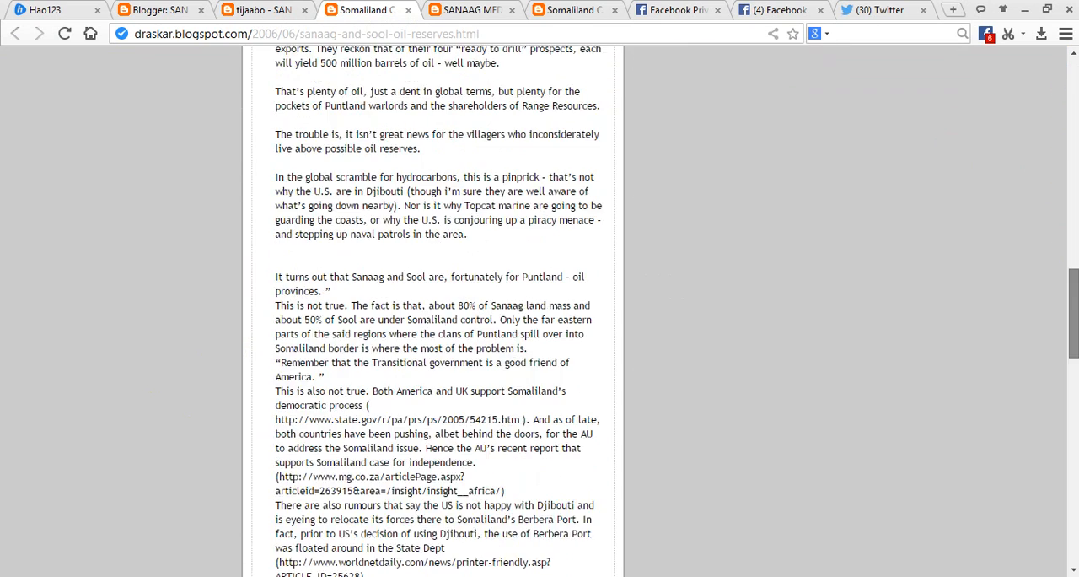
{"action": "scroll", "coordinate": [593, 195], "scroll_direction": "down", "scroll_amount": 3}
{"action": "left_click", "coordinate": [279, 8]}
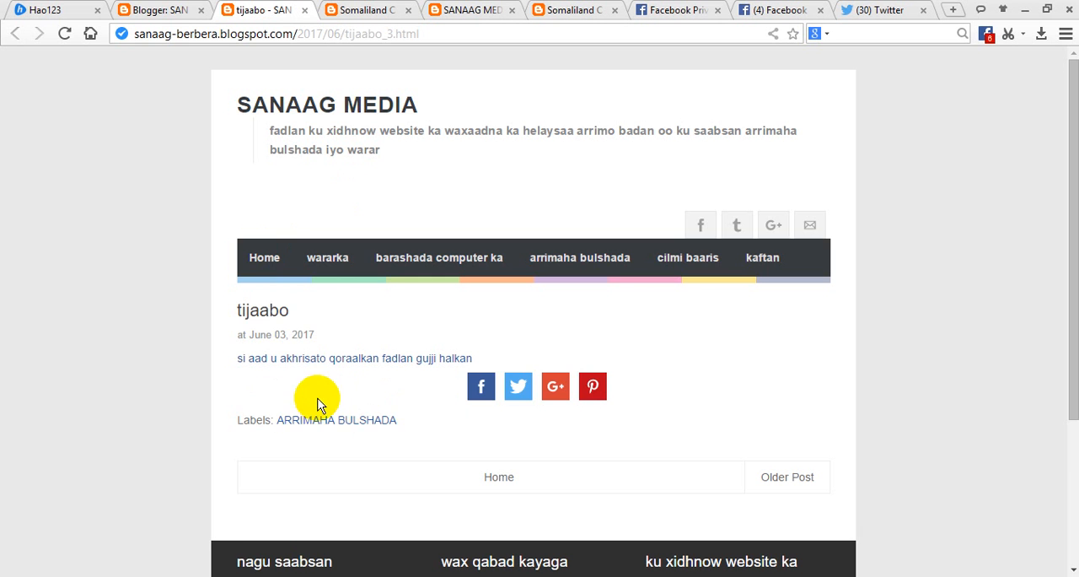
Reopen the newest tijaabo post in the editor to check its video placeholder, then return to the list of all posts.
{"action": "left_click", "coordinate": [137, 9]}
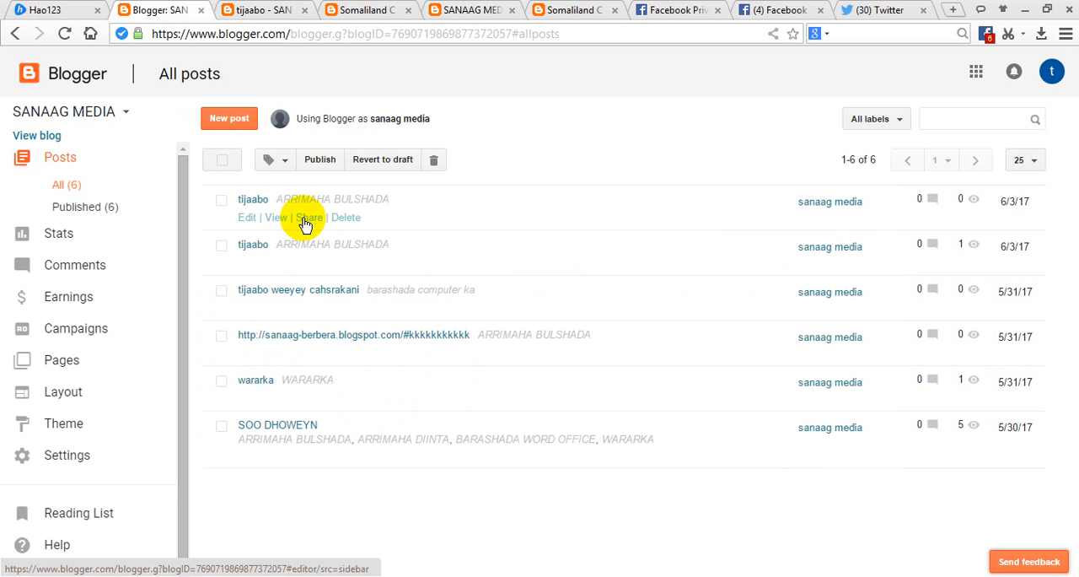
{"action": "left_click", "coordinate": [248, 218]}
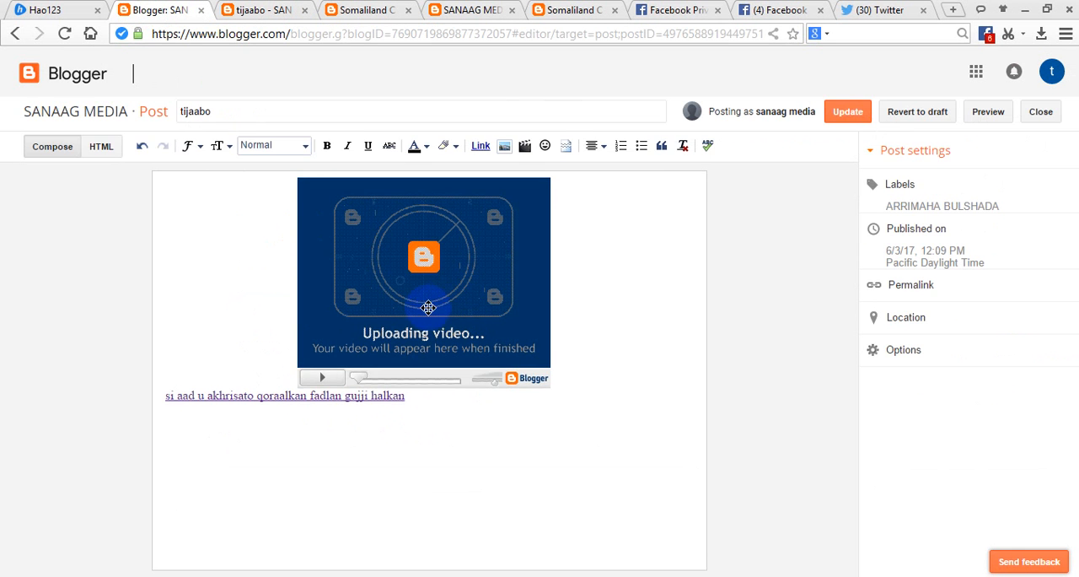
{"action": "left_click_drag", "start_coordinate": [488, 331], "coordinate": [489, 330]}
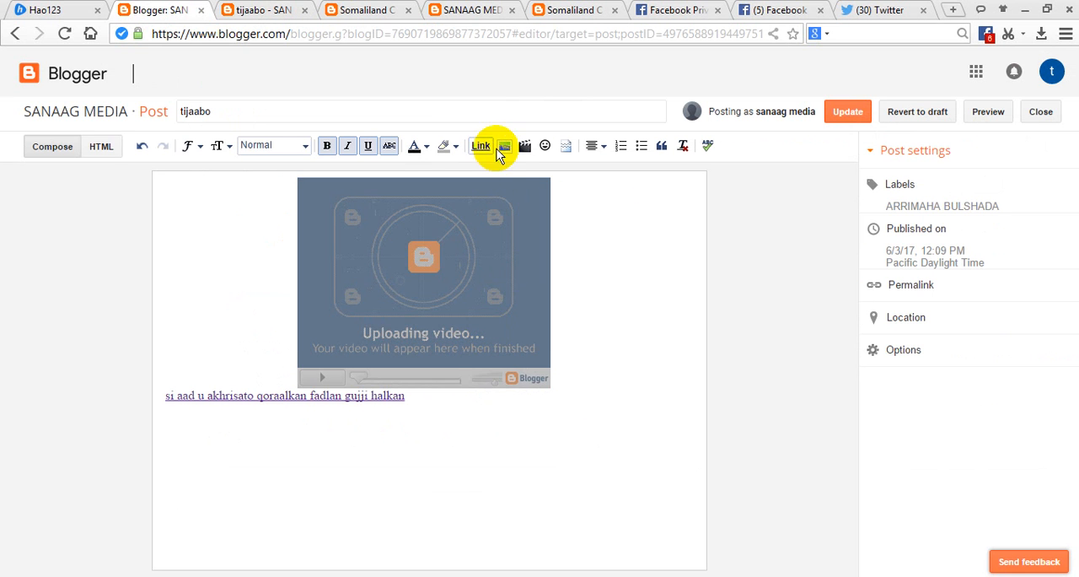
{"action": "left_click", "coordinate": [624, 244]}
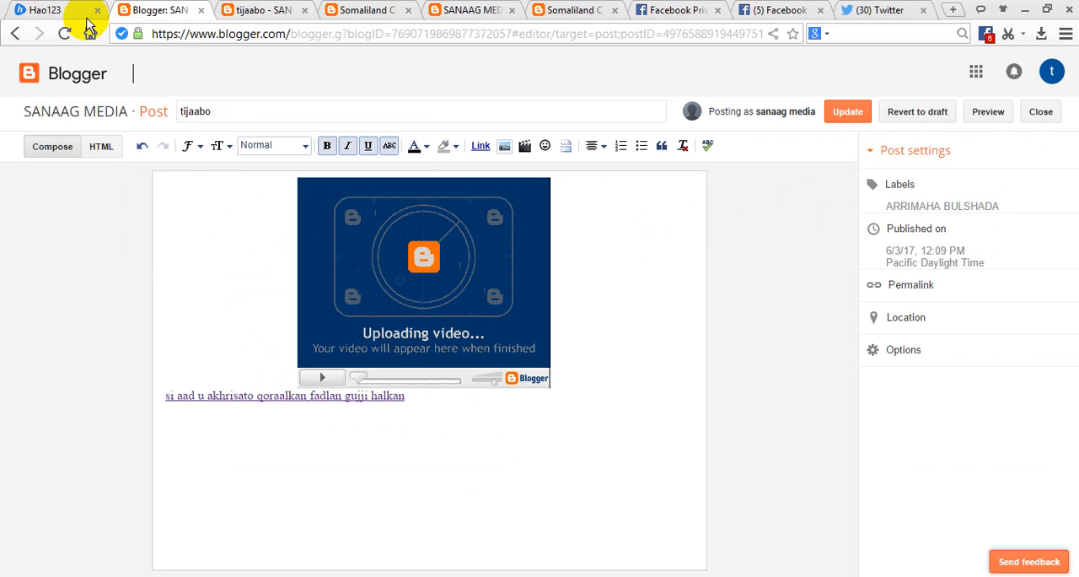
{"action": "left_click", "coordinate": [15, 34]}
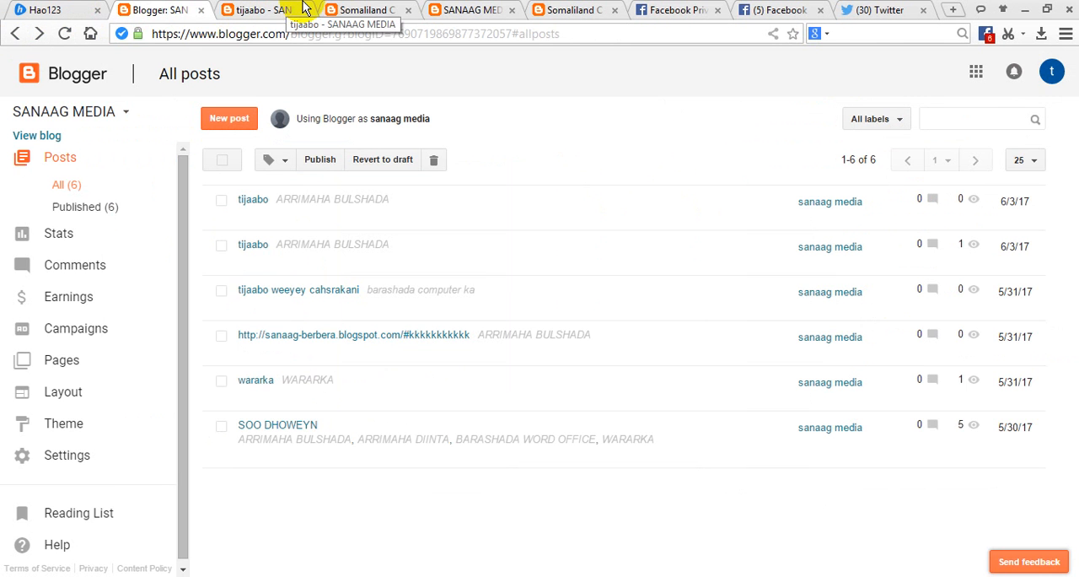
Check the social buttons on the blog's home page and open the blog theme's HTML for editing.
{"action": "left_click", "coordinate": [470, 8]}
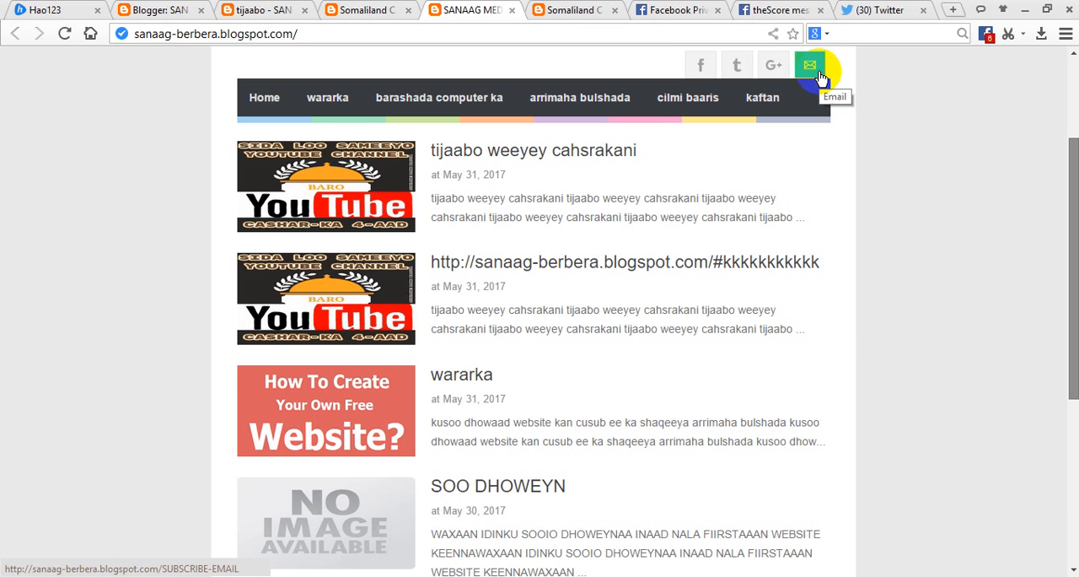
{"action": "left_click", "coordinate": [155, 9]}
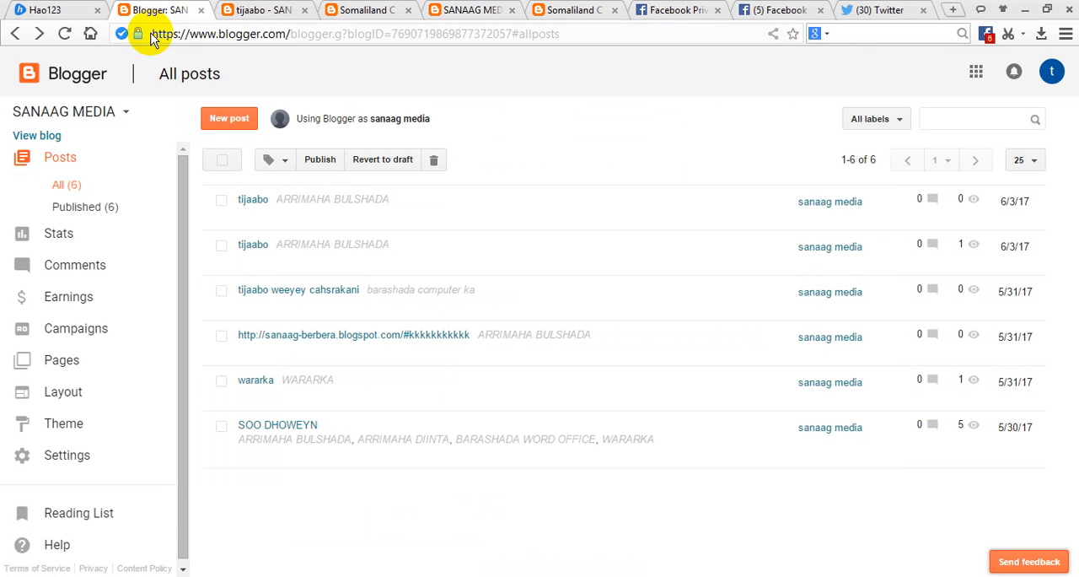
{"action": "left_click", "coordinate": [75, 435]}
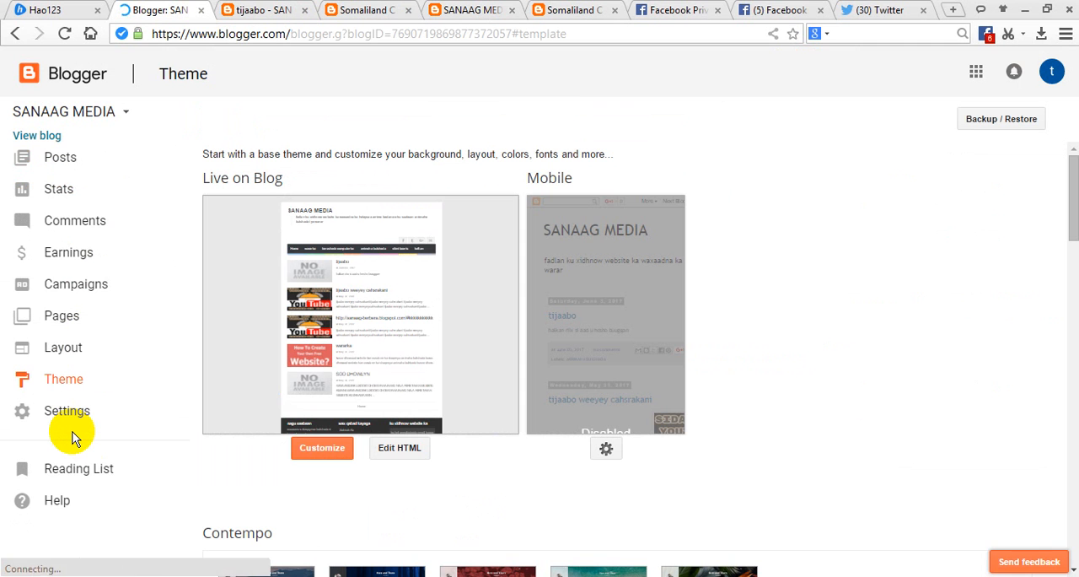
{"action": "left_click", "coordinate": [403, 447]}
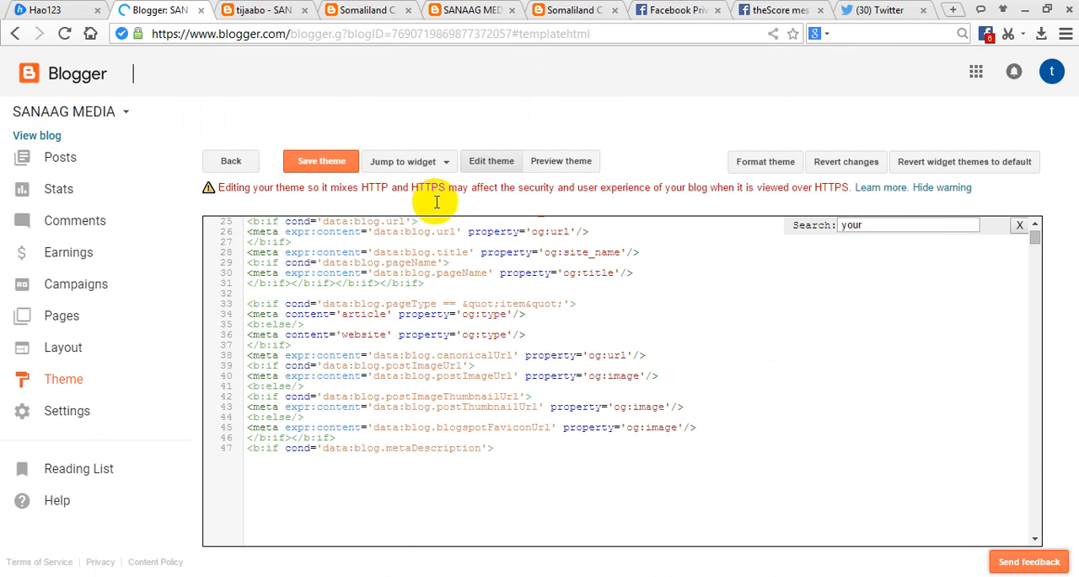
Search the theme's HTML code for "your".
{"action": "left_click", "coordinate": [718, 244]}
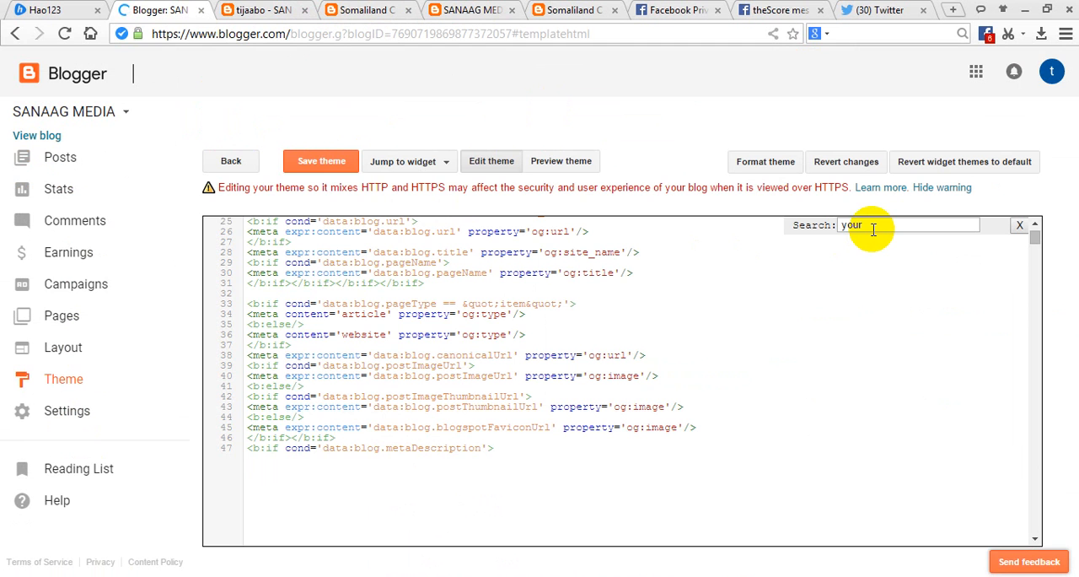
{"action": "key", "text": "Return"}
{"action": "key", "text": "ctrl+f"}
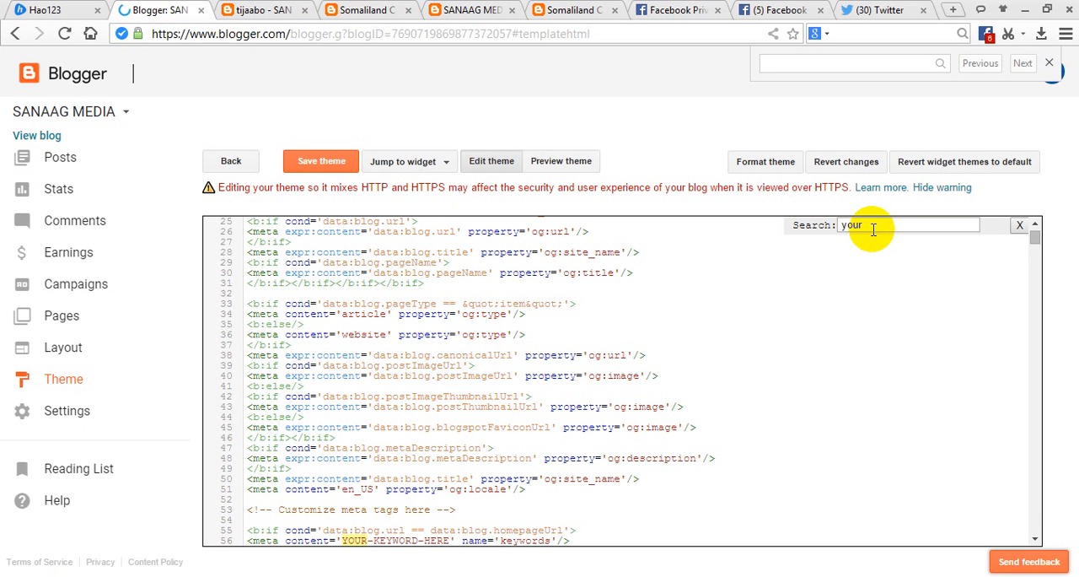
{"action": "left_click", "coordinate": [874, 228]}
{"action": "key", "text": "BackSpace"}
{"action": "key", "text": "BackSpace"}
{"action": "key", "text": "BackSpace"}
{"action": "key", "text": "BackSpace"}
{"action": "key", "text": "BackSpace"}
{"action": "key", "text": "BackSpace"}
{"action": "key", "text": "BackSpace"}
{"action": "key", "text": "BackSpace"}
{"action": "key", "text": "BackSpace"}
{"action": "key", "text": "BackSpace"}
{"action": "key", "text": "BackSpace"}
{"action": "key", "text": "BackSpace"}
{"action": "key", "text": "BackSpace"}
{"action": "key", "text": "BackSpace"}
{"action": "key", "text": "BackSpace"}
{"action": "key", "text": "BackSpace"}
{"action": "key", "text": "BackSpace"}
{"action": "key", "text": "BackSpace"}
{"action": "key", "text": "BackSpace"}
{"action": "key", "text": "BackSpace"}
{"action": "key", "text": "BackSpace"}
{"action": "key", "text": "BackSpace"}
{"action": "key", "text": "BackSpace"}
{"action": "key", "text": "BackSpace"}
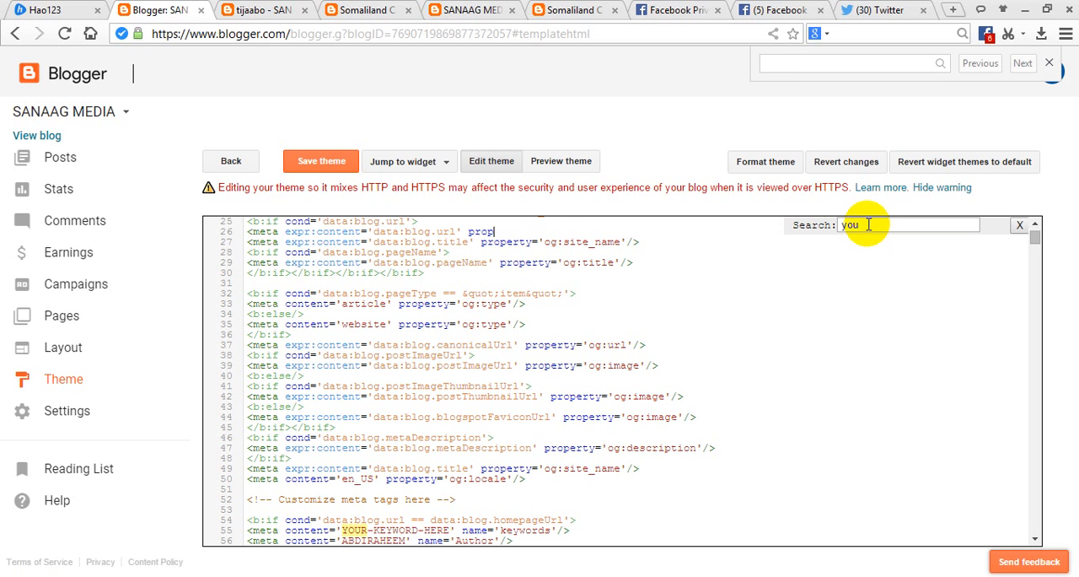
{"action": "key", "text": "BackSpace"}
{"action": "key", "text": "BackSpace"}
{"action": "key", "text": "ctrl+z"}
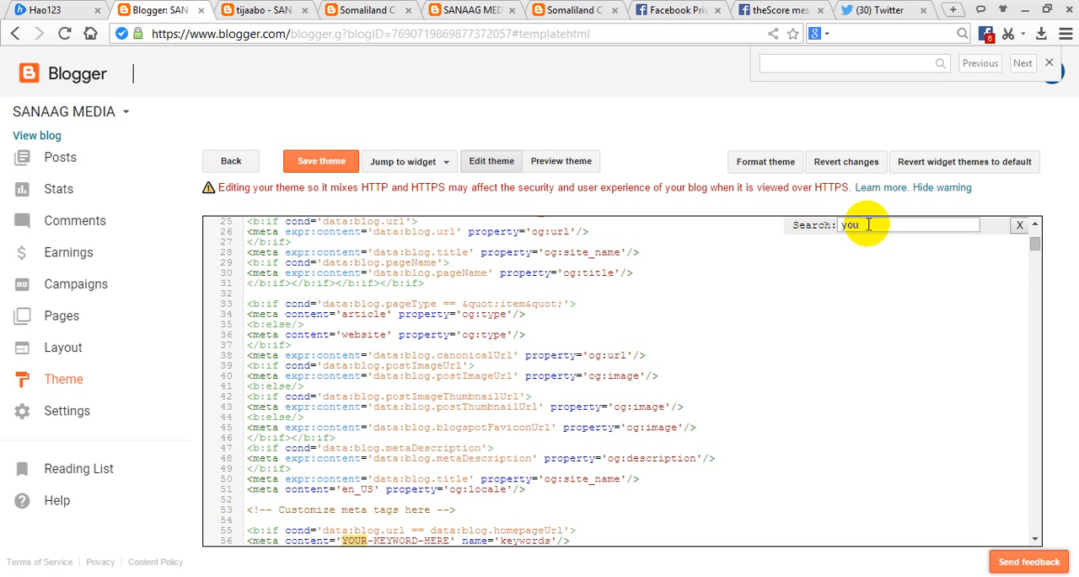
Clear the theme code search and check the Twitter button's link address on the blog's home page.
{"action": "left_click", "coordinate": [869, 225]}
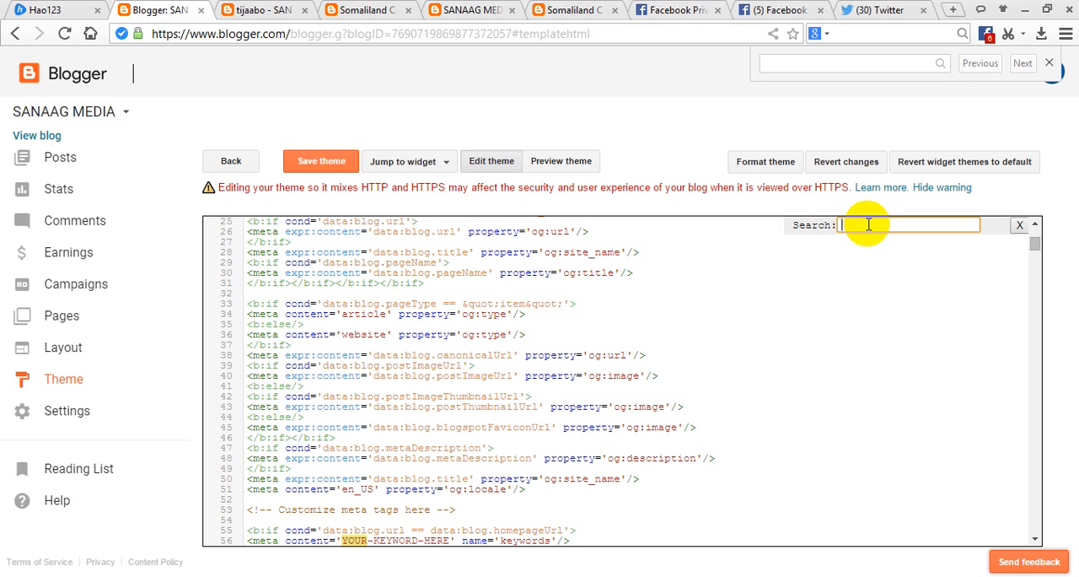
{"action": "left_click", "coordinate": [478, 8]}
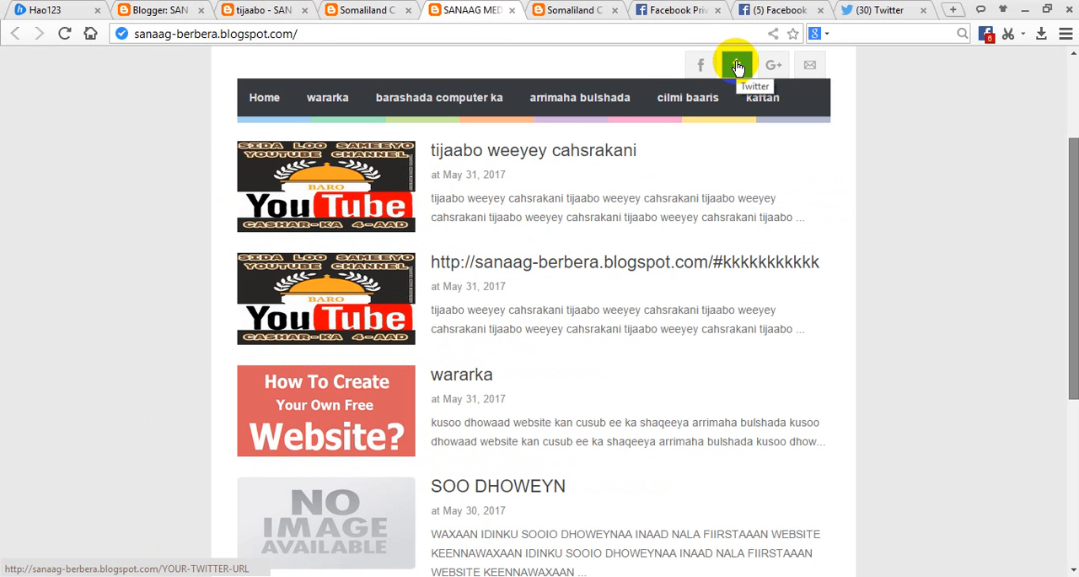
Search the theme's HTML code for "your tw" and look through the surrounding lines for the Twitter link placeholder.
{"action": "left_click", "coordinate": [152, 10]}
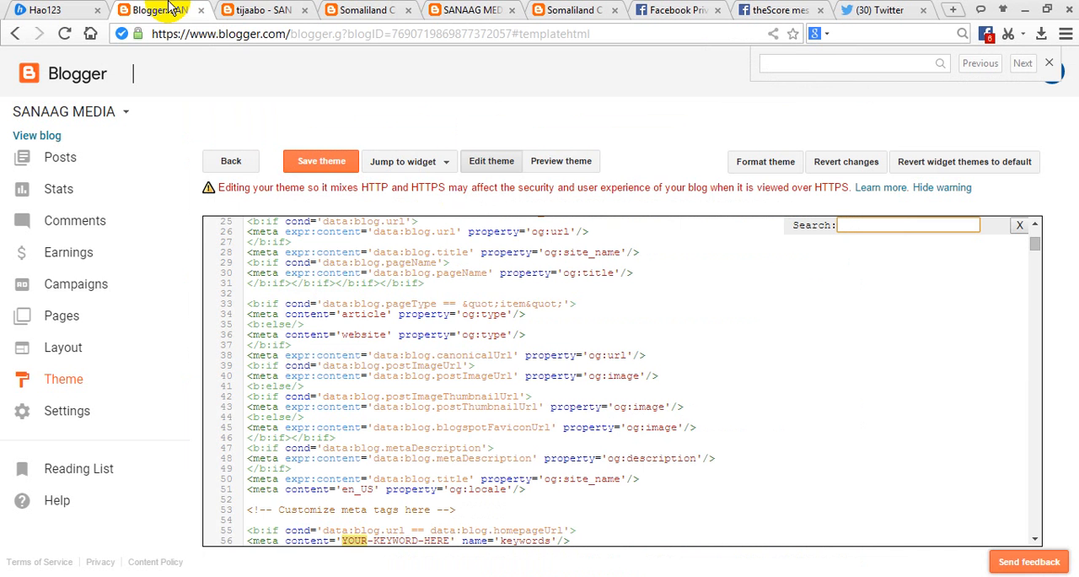
{"action": "left_click", "coordinate": [833, 225]}
{"action": "type", "text": "you"}
{"action": "key", "text": "BackSpace"}
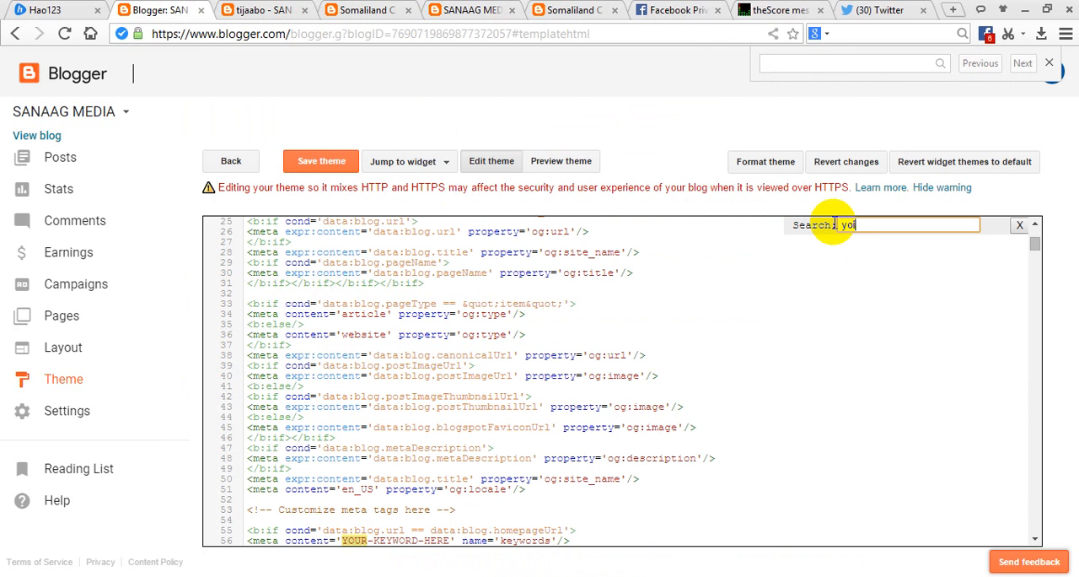
{"action": "type", "text": "ur tw"}
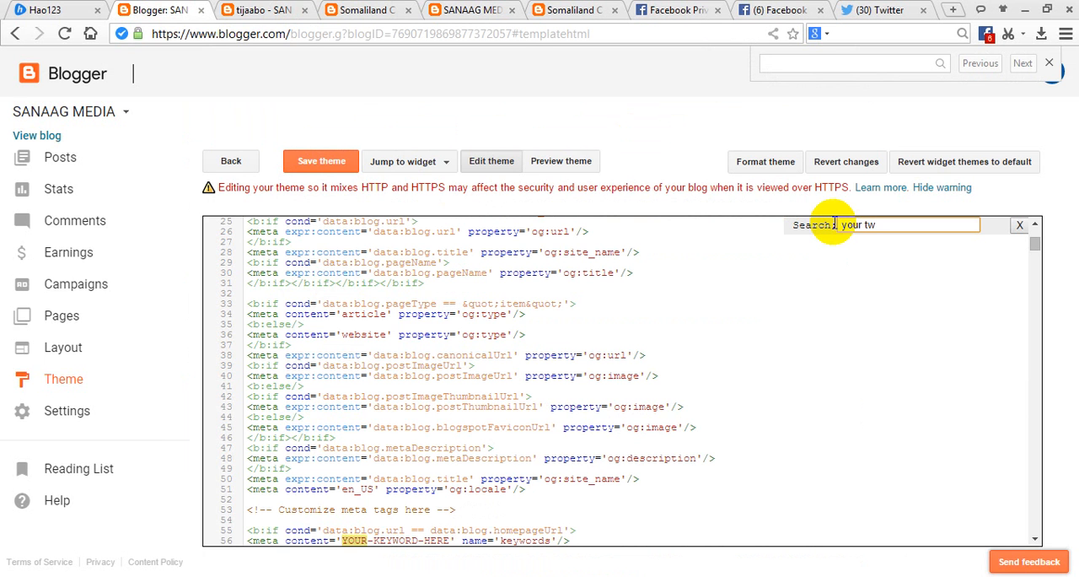
{"action": "key", "text": "Return"}
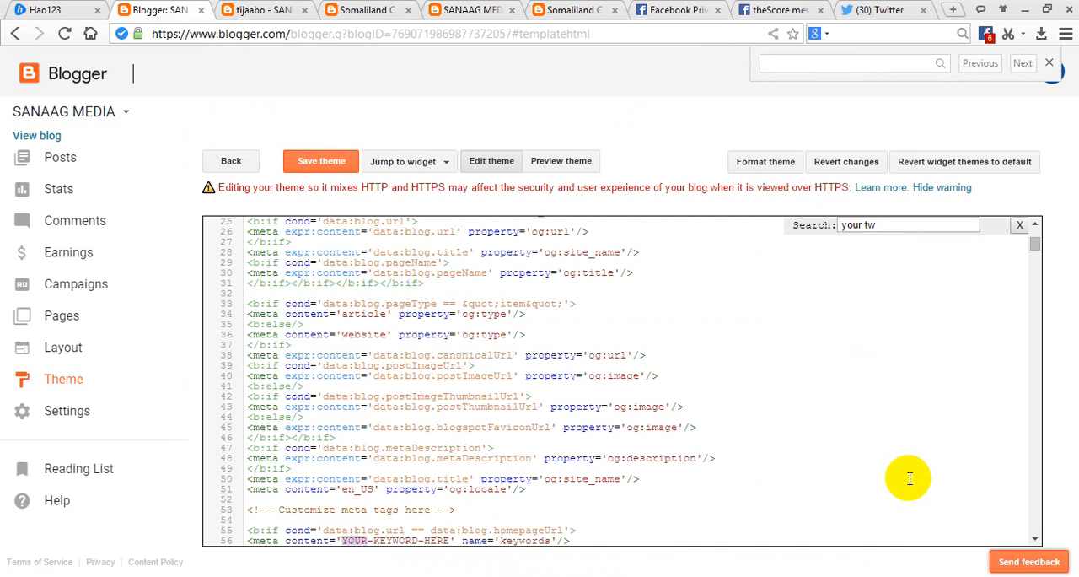
{"action": "left_click", "coordinate": [1035, 540]}
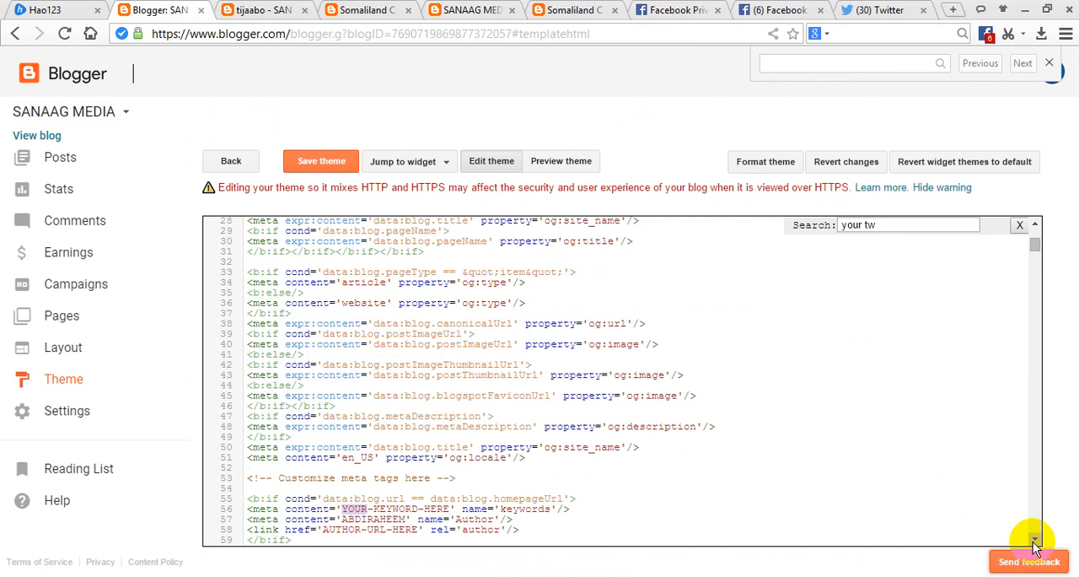
{"action": "left_click", "coordinate": [1036, 540]}
{"action": "left_click", "coordinate": [1035, 539]}
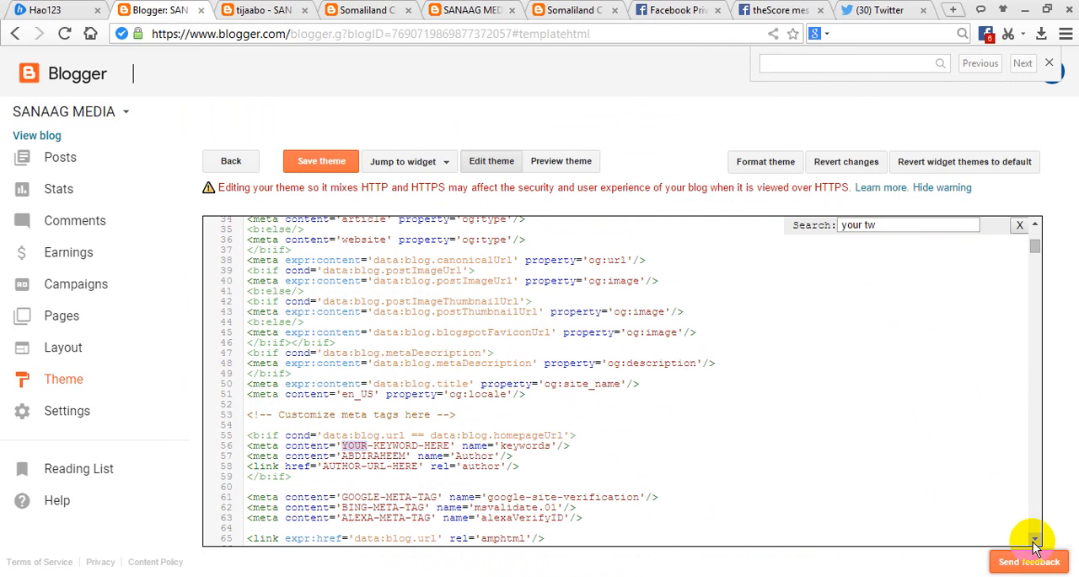
{"action": "left_click", "coordinate": [1035, 541]}
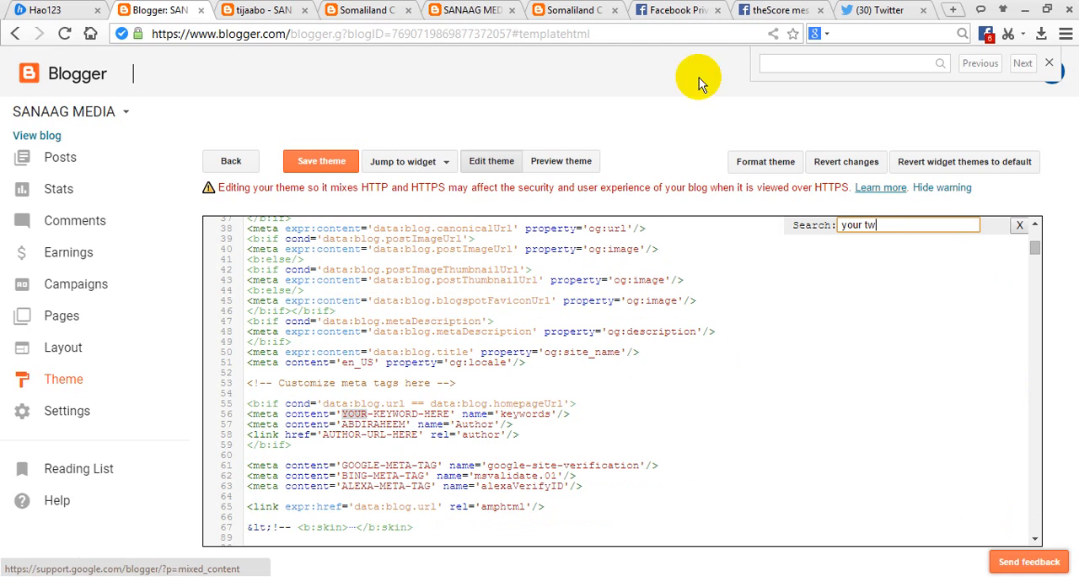
Recheck the Twitter button's link address on the blog's home page and search the theme code for "your-twitter".
{"action": "left_click", "coordinate": [456, 10]}
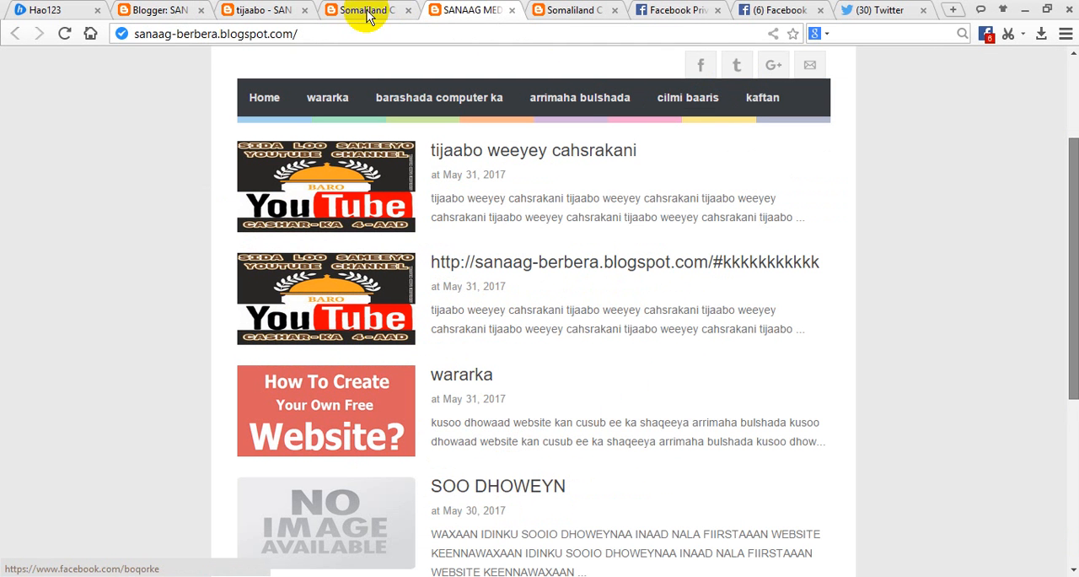
{"action": "left_click", "coordinate": [152, 10]}
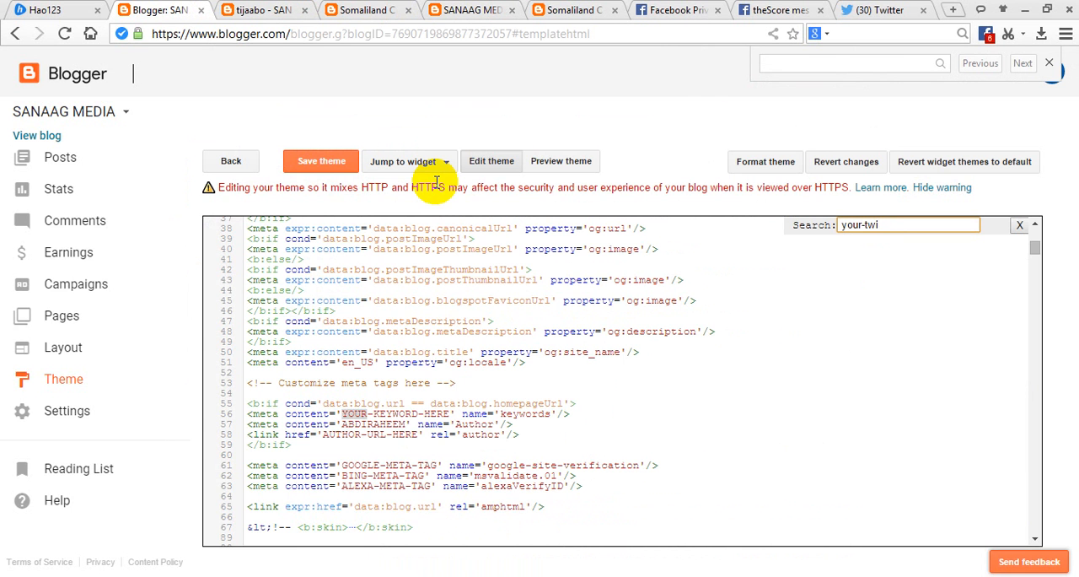
{"action": "key", "text": "Return"}
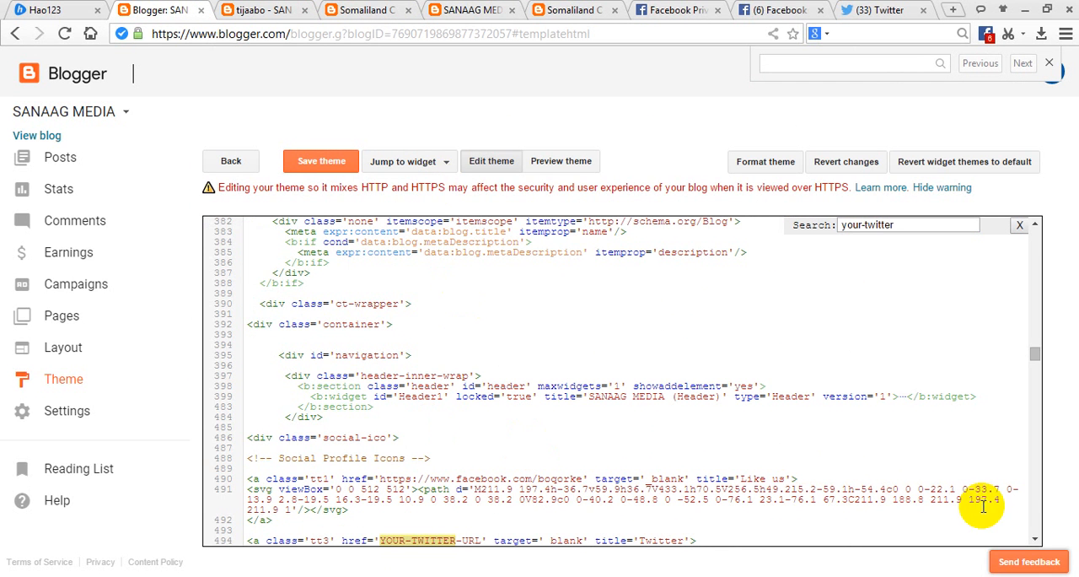
Delete the YOUR-TWITTER-URL placeholder from the Twitter link's href under Social Profile Icons in the theme code.
{"action": "left_click", "coordinate": [1035, 538]}
{"action": "left_click", "coordinate": [1036, 538]}
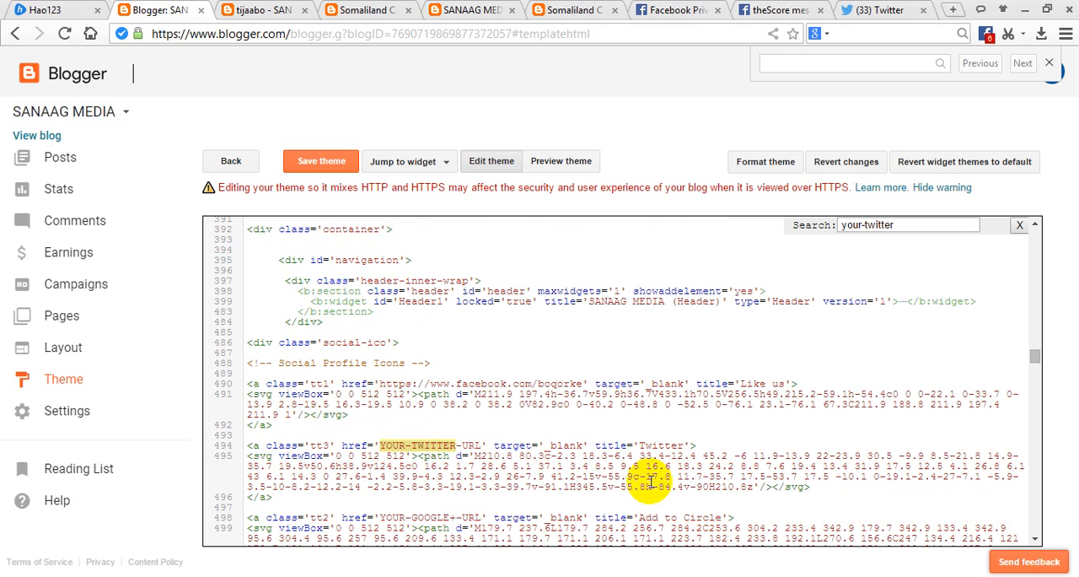
{"action": "double_click", "coordinate": [478, 447]}
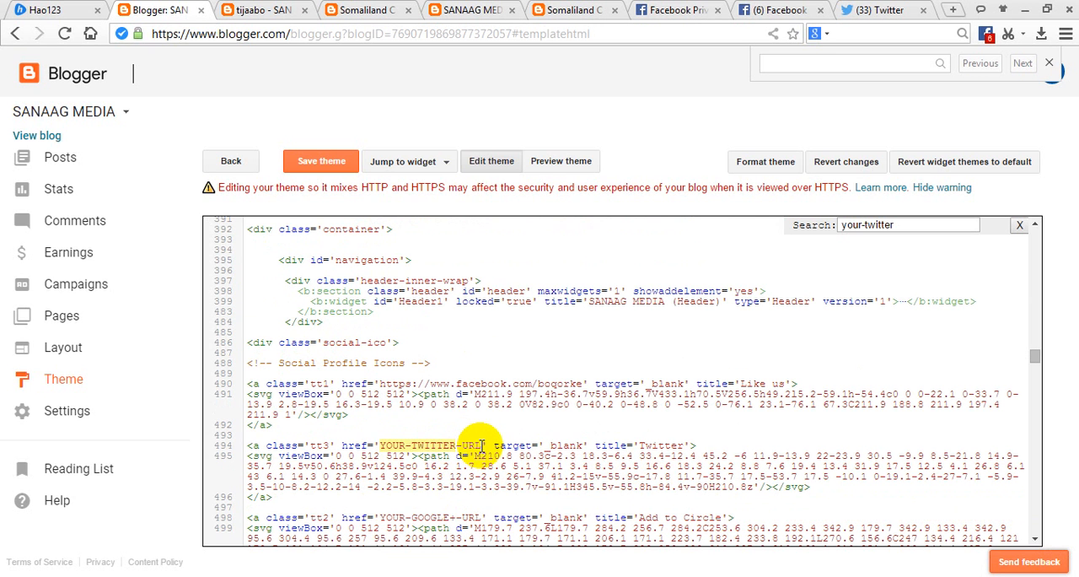
{"action": "left_click_drag", "start_coordinate": [482, 445], "coordinate": [384, 444]}
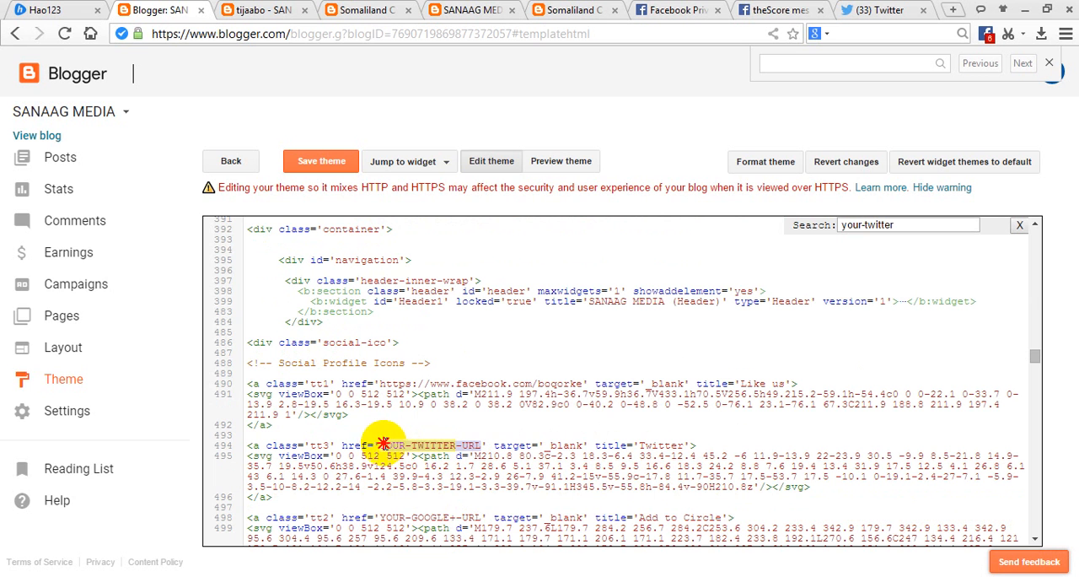
{"action": "key", "text": "Delete"}
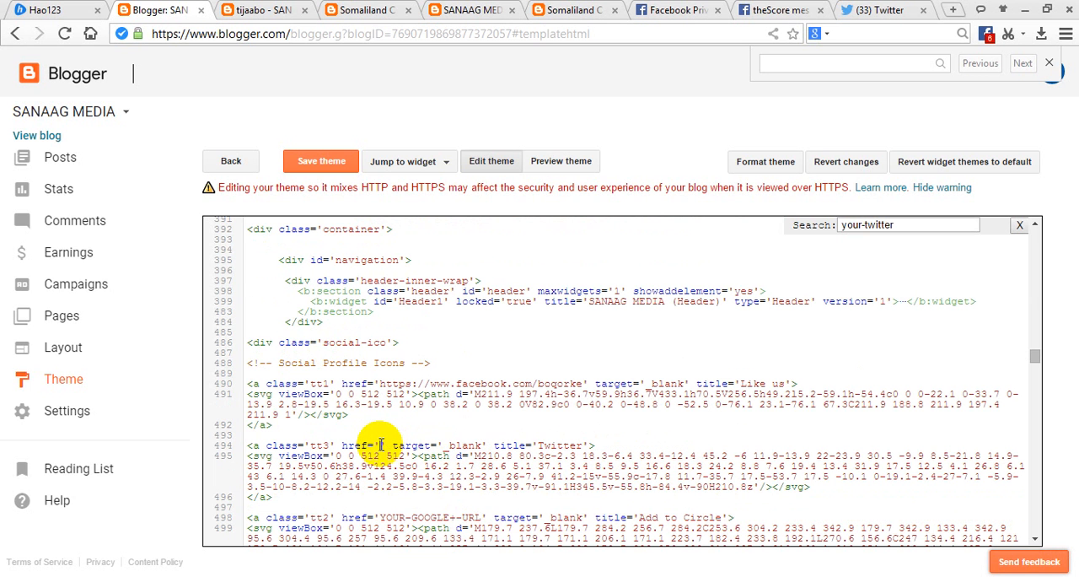
Open the account's own Twitter profile page and remove "?lang=en" from the end of its web address.
{"action": "left_click", "coordinate": [885, 9]}
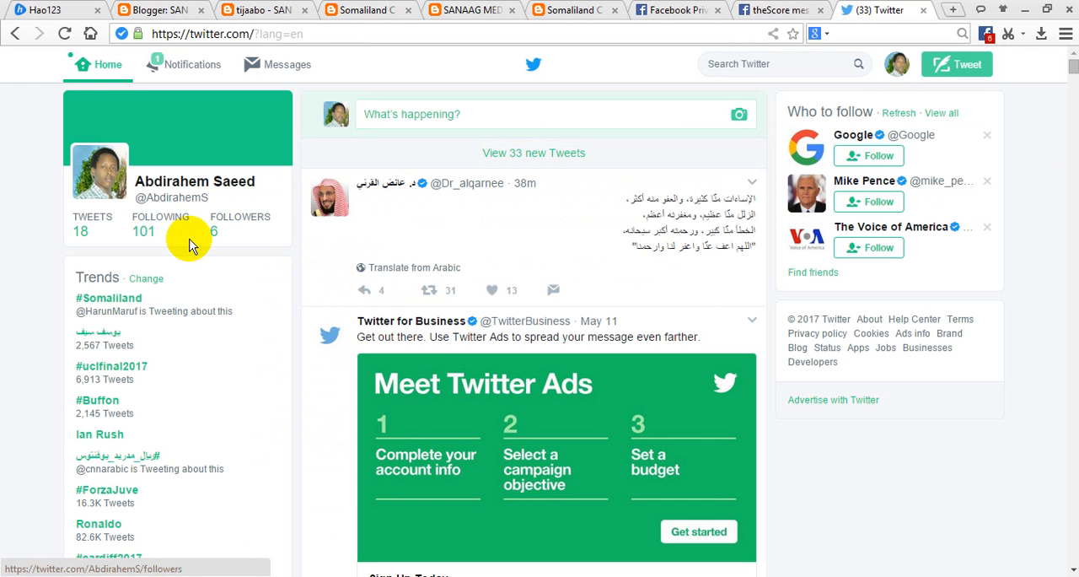
{"action": "left_click", "coordinate": [152, 198]}
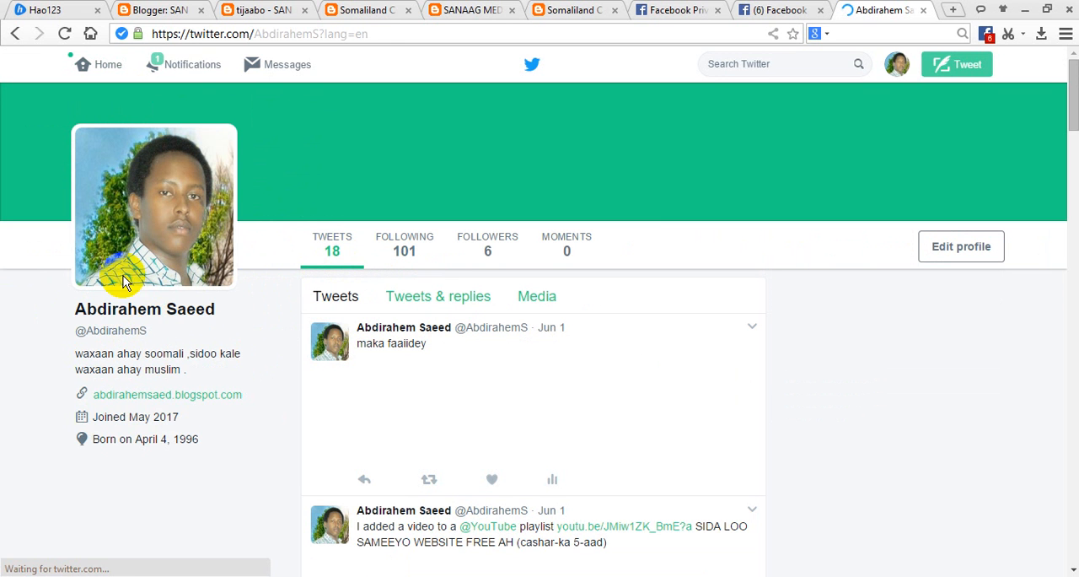
{"action": "left_click", "coordinate": [319, 35]}
{"action": "left_click", "coordinate": [319, 33]}
{"action": "left_click_drag", "start_coordinate": [319, 34], "coordinate": [368, 34]}
{"action": "left_click", "coordinate": [370, 36]}
{"action": "left_click", "coordinate": [320, 34]}
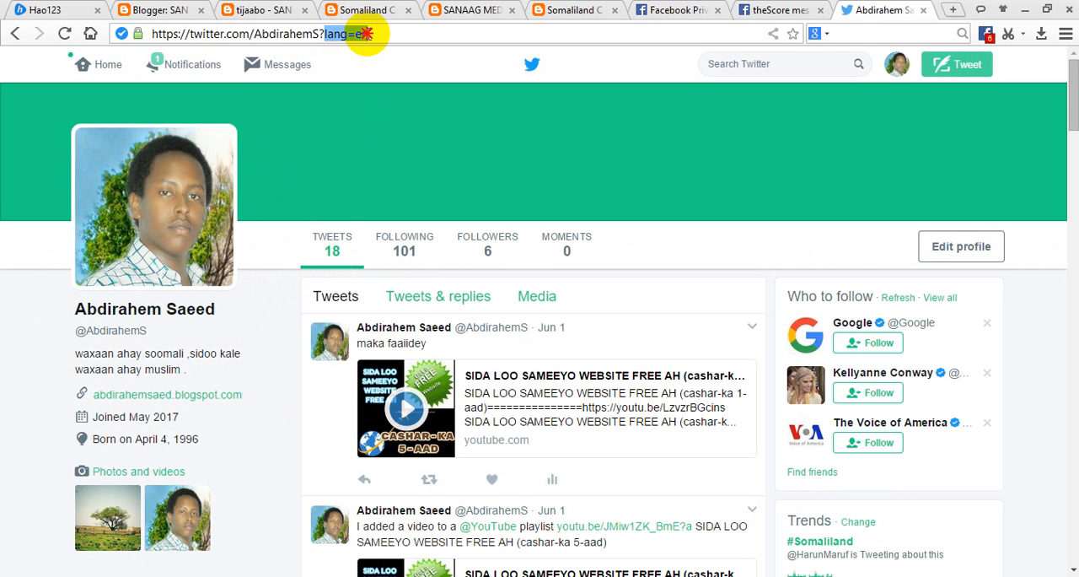
{"action": "key", "text": "BackSpace"}
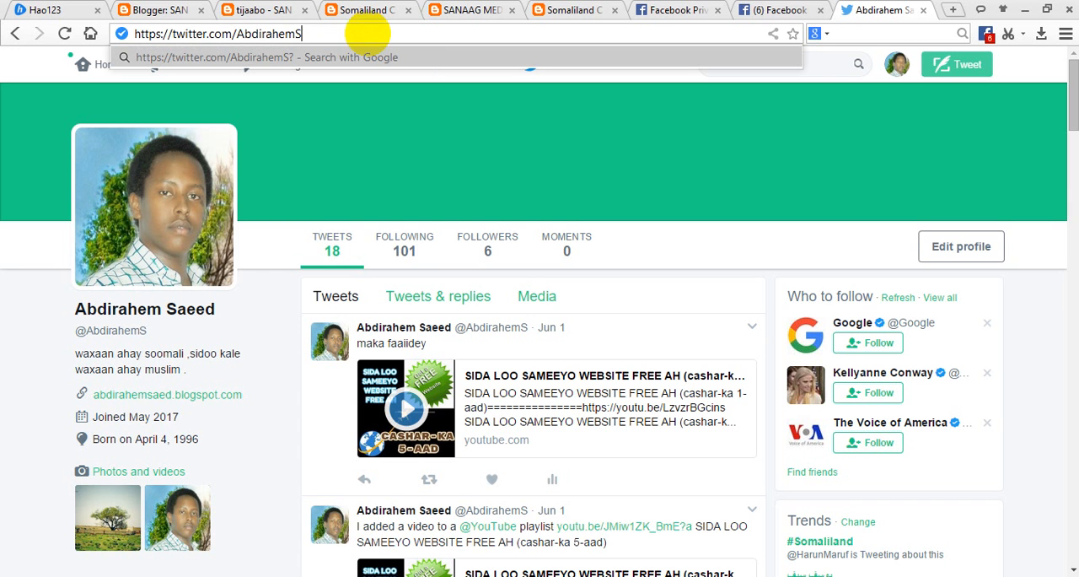
Copy the trimmed Twitter profile address into the Twitter link's empty href in the theme code and save the theme.
{"action": "left_click_drag", "start_coordinate": [300, 34], "coordinate": [138, 36]}
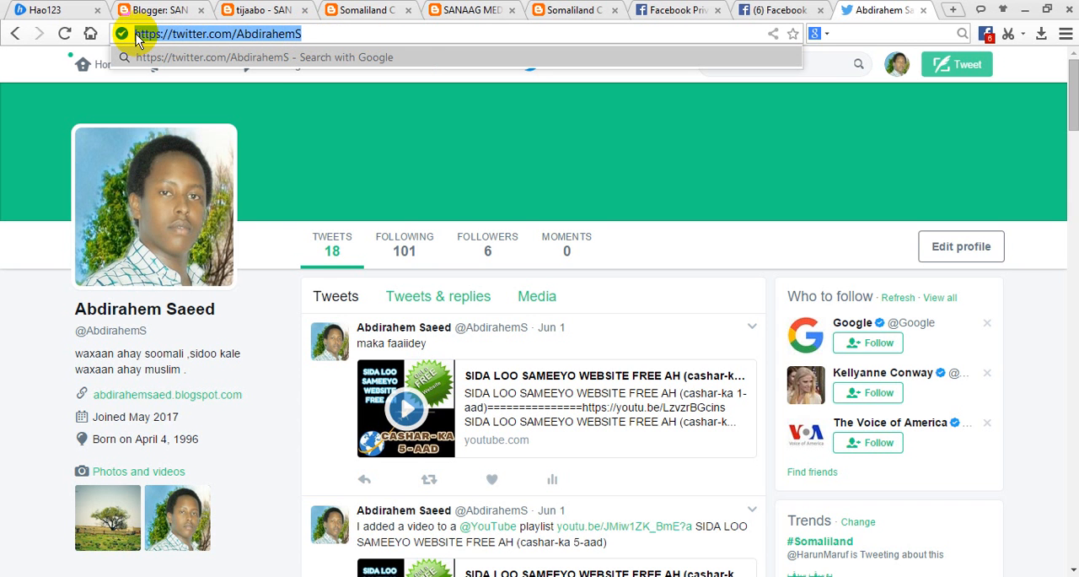
{"action": "right_click", "coordinate": [136, 34]}
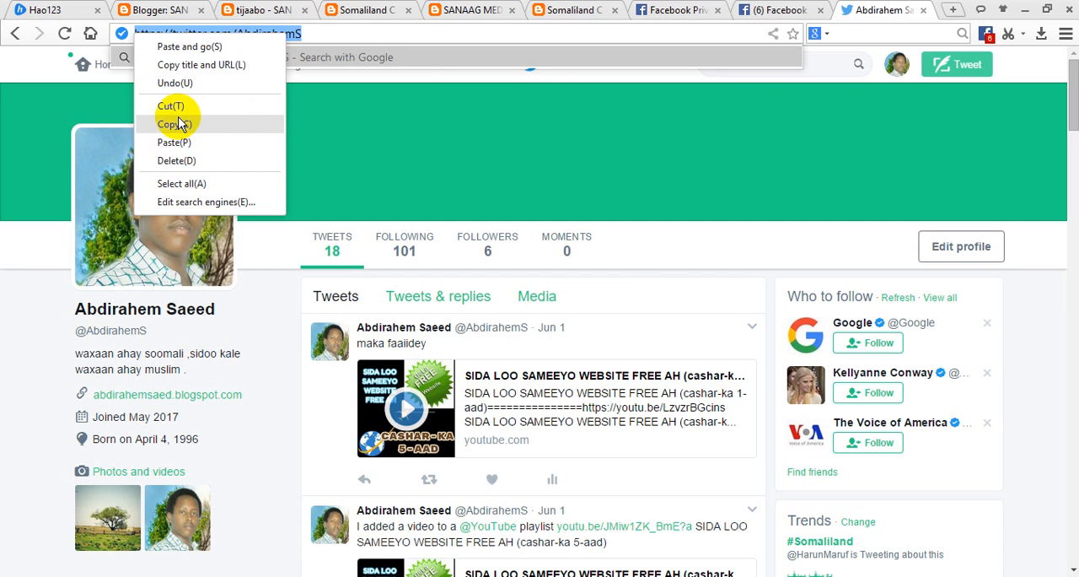
{"action": "left_click", "coordinate": [177, 124]}
{"action": "left_click", "coordinate": [168, 10]}
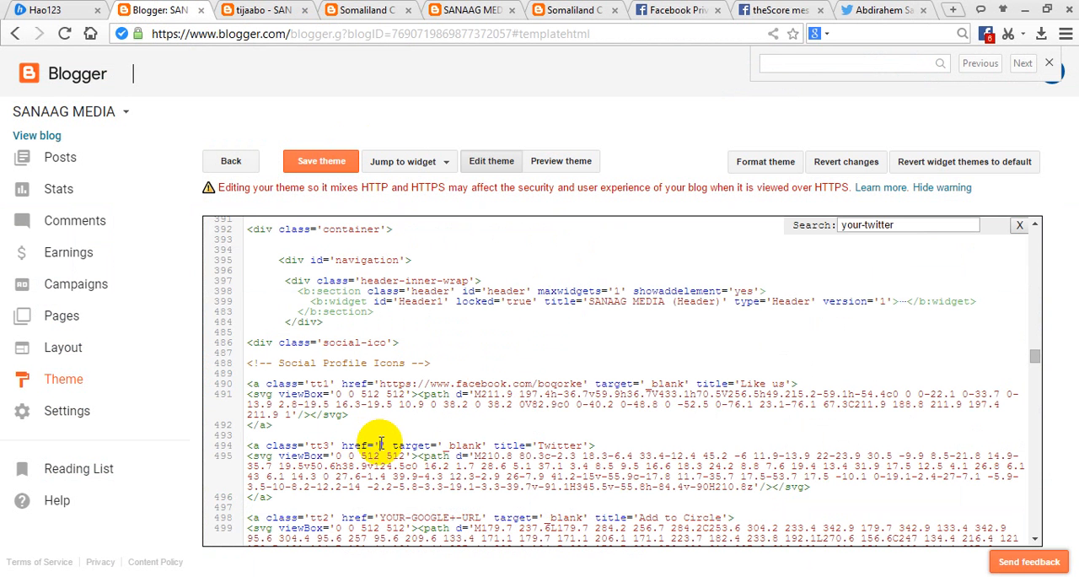
{"action": "left_click", "coordinate": [382, 444]}
{"action": "key", "text": "ctrl+v"}
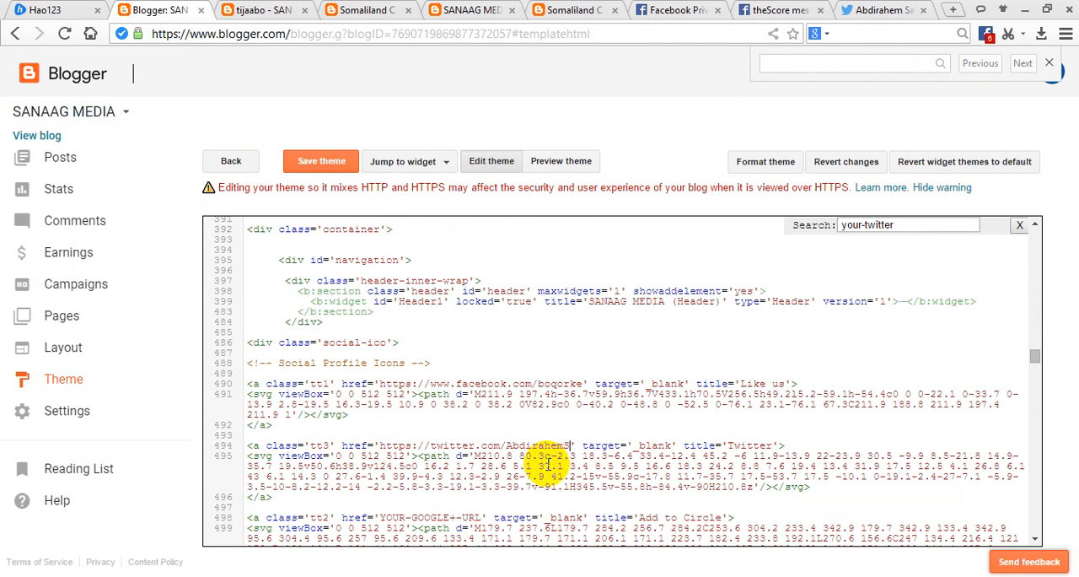
{"action": "left_click", "coordinate": [316, 164]}
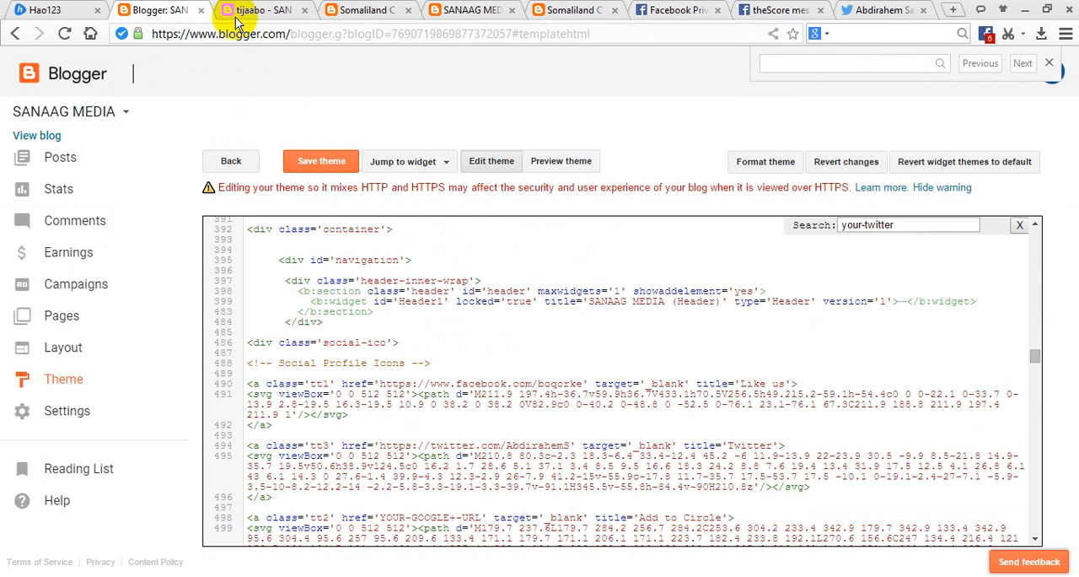
Reload the blog's home page and test where its Twitter button leads.
{"action": "left_click", "coordinate": [359, 10]}
{"action": "left_click", "coordinate": [462, 10]}
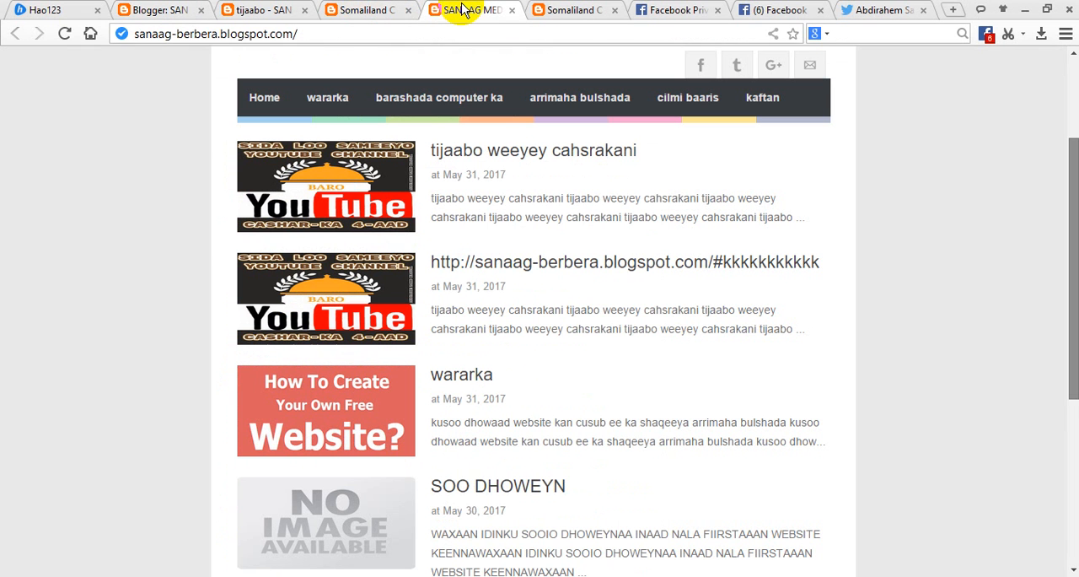
{"action": "left_click", "coordinate": [71, 39]}
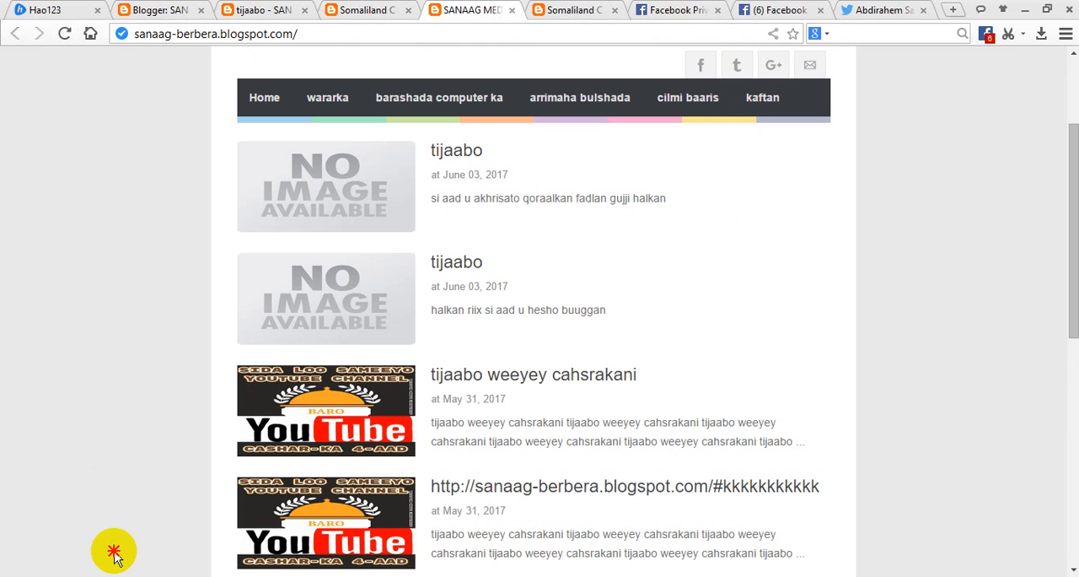
{"action": "left_click", "coordinate": [745, 67]}
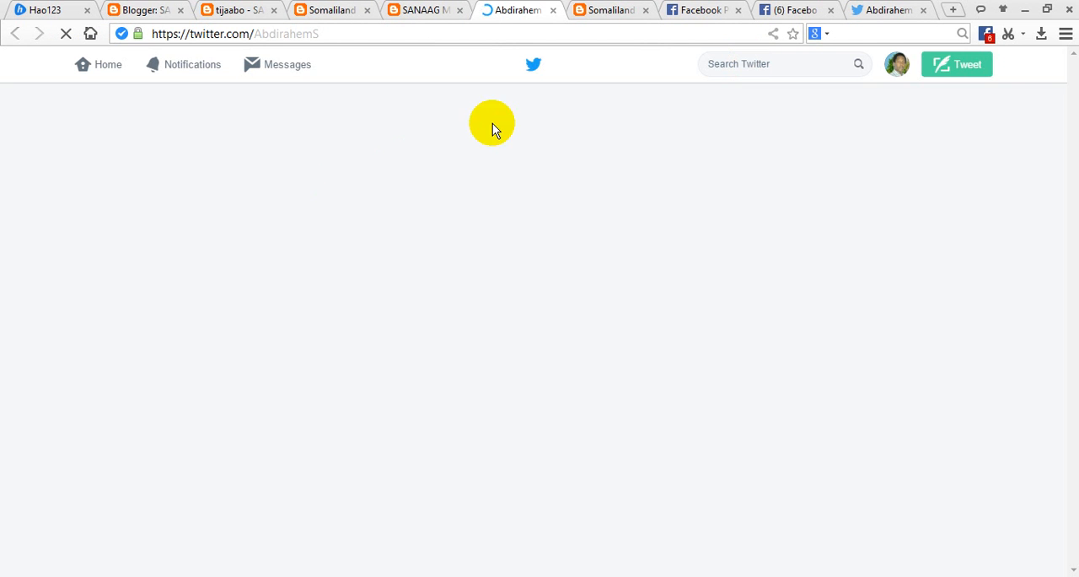
{"action": "left_click", "coordinate": [142, 8]}
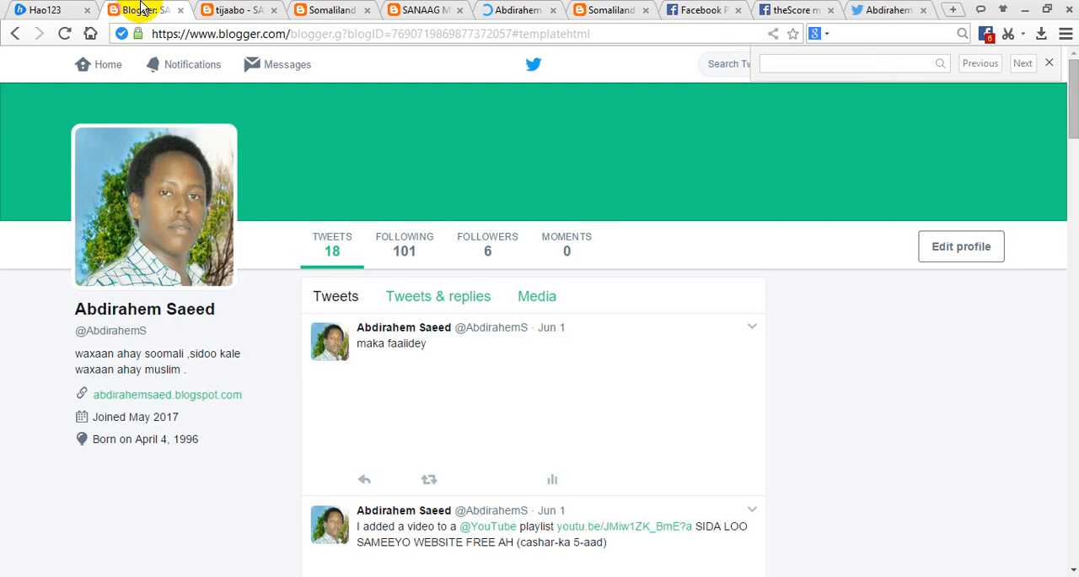
{"action": "left_click", "coordinate": [523, 10]}
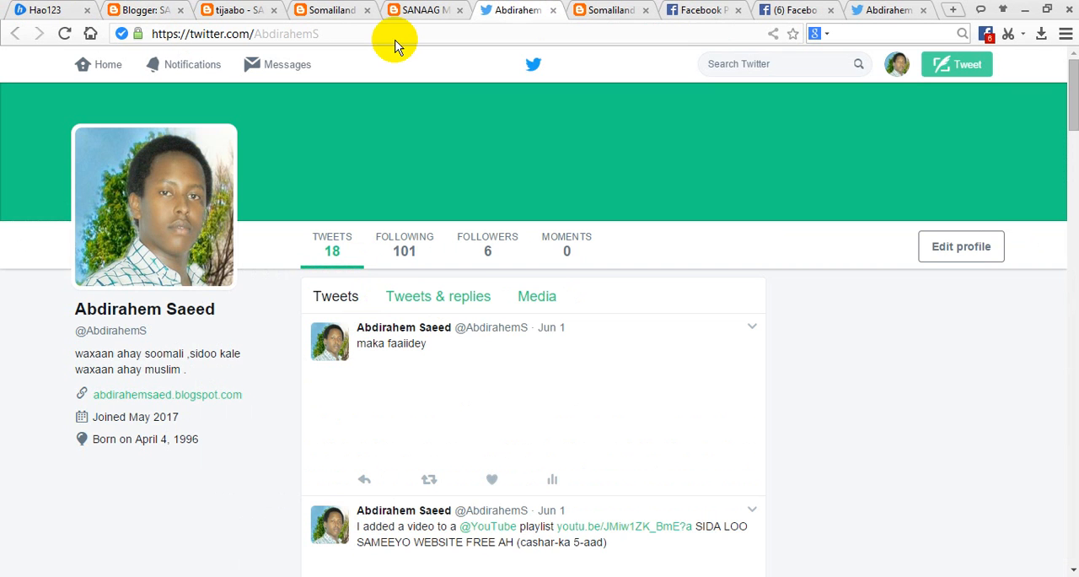
{"action": "left_click", "coordinate": [145, 9]}
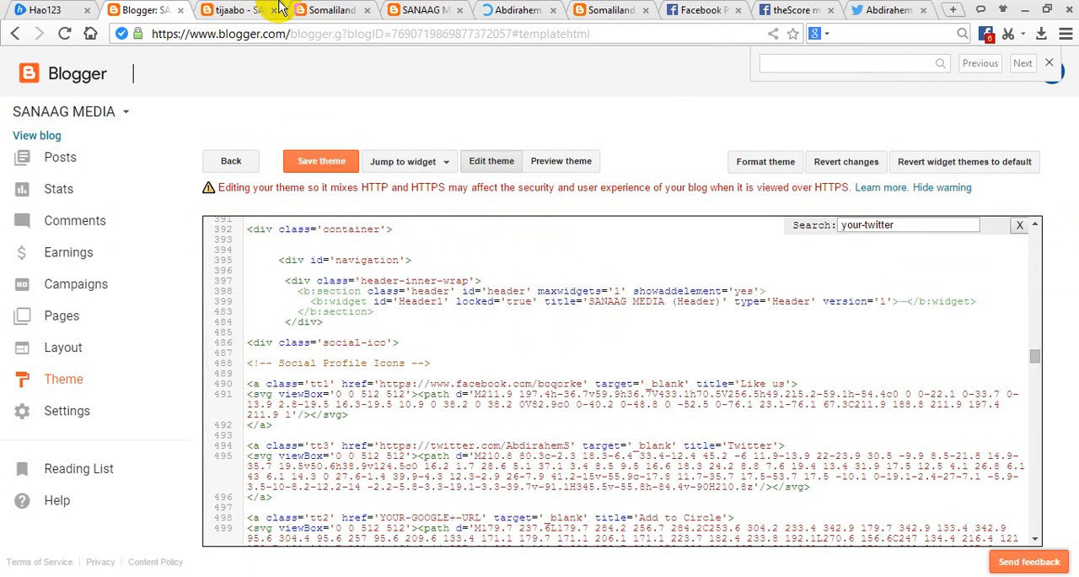
{"action": "left_click", "coordinate": [422, 10]}
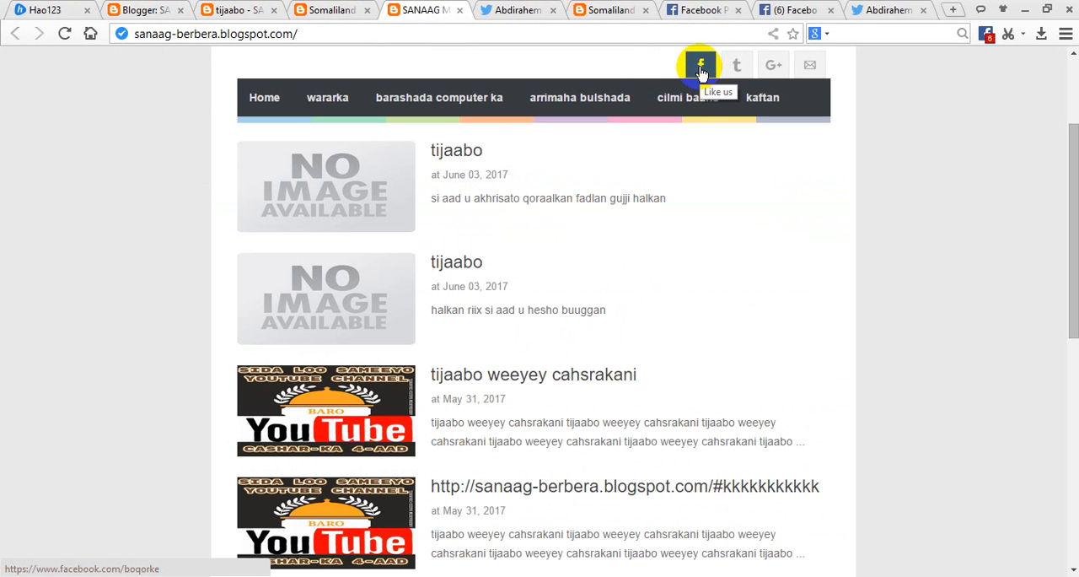
Search the theme's HTML code for "facebook".
{"action": "left_click", "coordinate": [152, 11]}
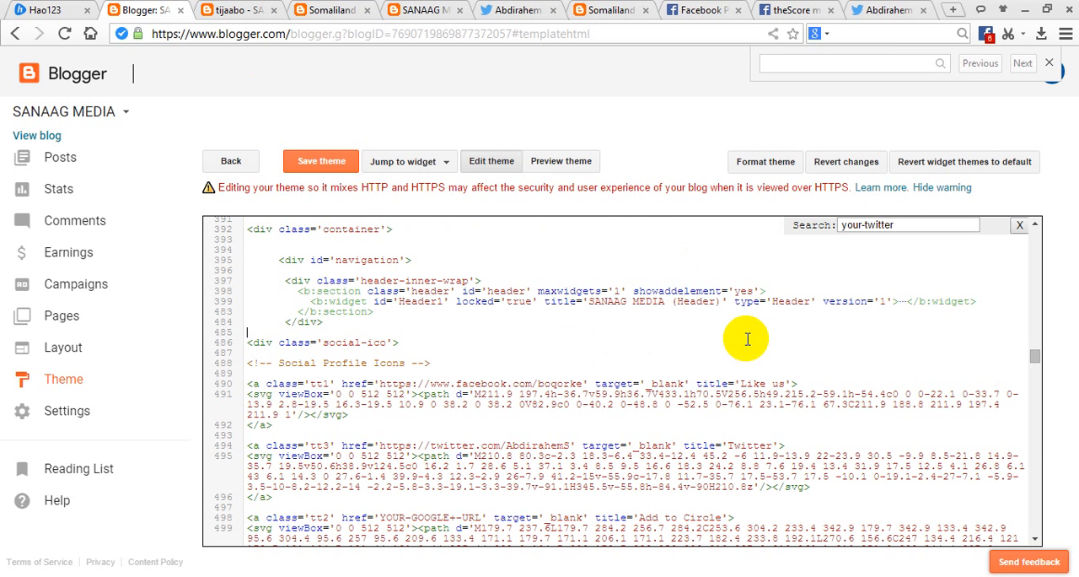
{"action": "left_click", "coordinate": [905, 226]}
{"action": "triple_click", "coordinate": [905, 226]}
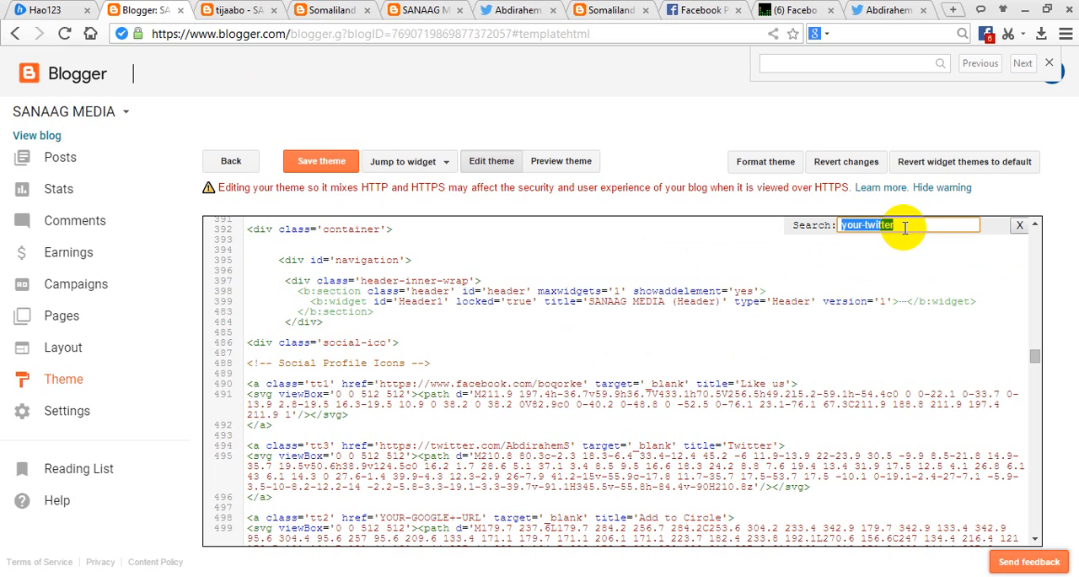
{"action": "type", "text": "facebook"}
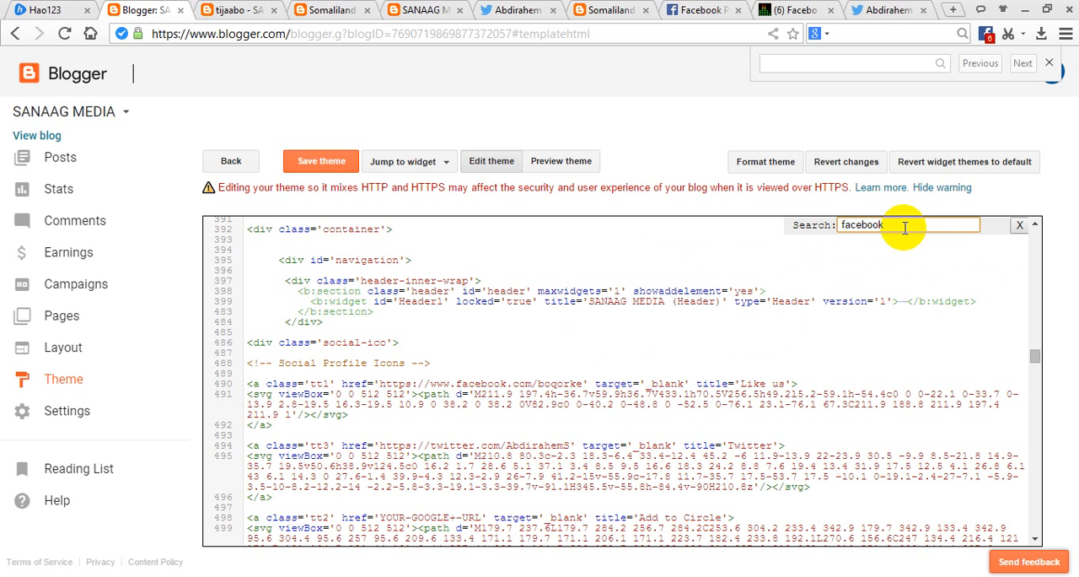
{"action": "key", "text": "Return"}
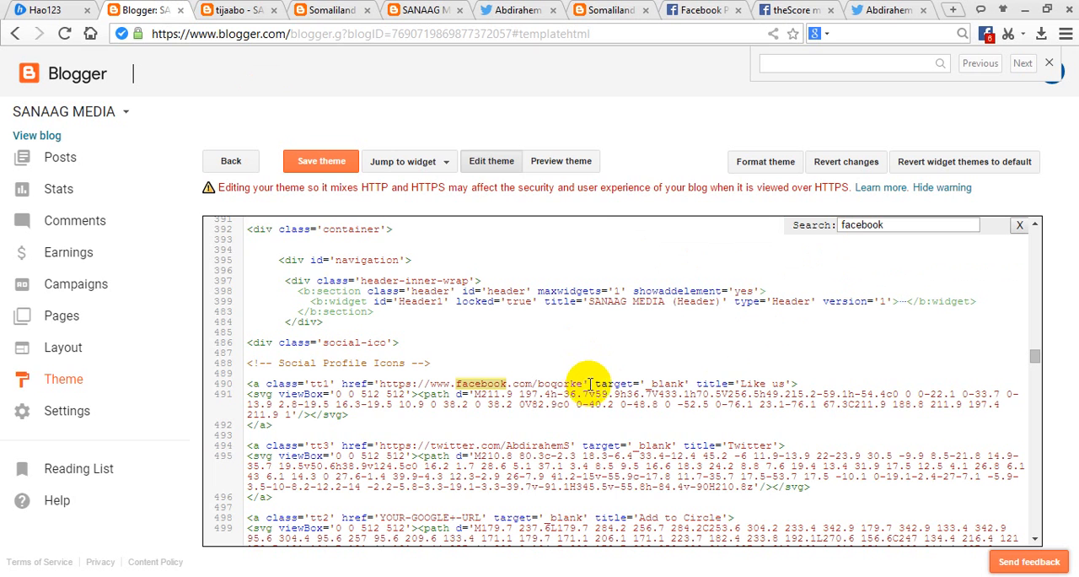
Delete the Facebook address from the "Like us" link's href under Social Profile Icons.
{"action": "left_click_drag", "start_coordinate": [583, 384], "coordinate": [434, 382]}
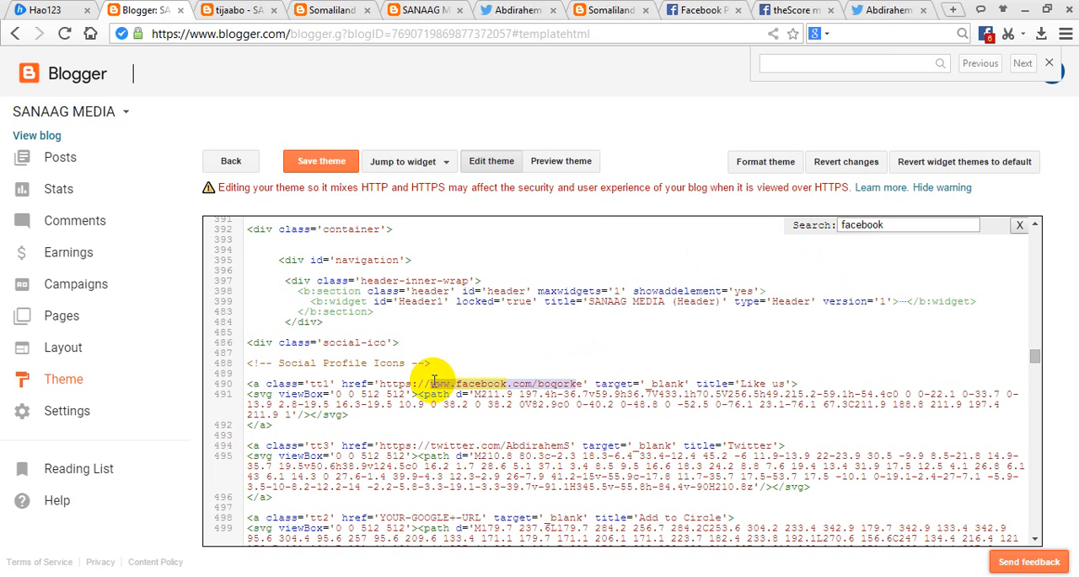
{"action": "left_click", "coordinate": [415, 381]}
{"action": "left_click_drag", "start_coordinate": [381, 384], "coordinate": [569, 385]}
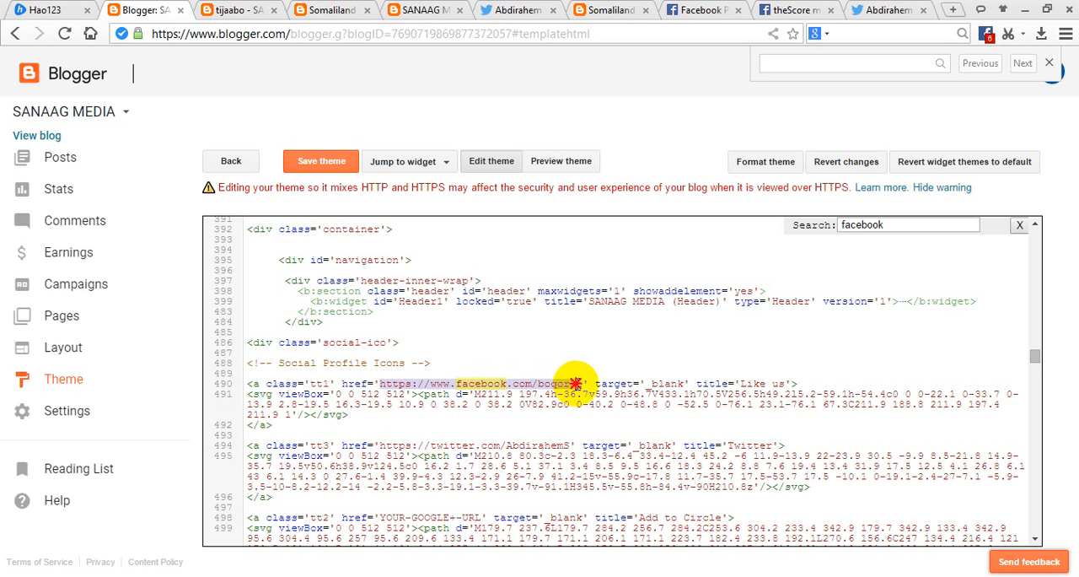
{"action": "key", "text": "BackSpace"}
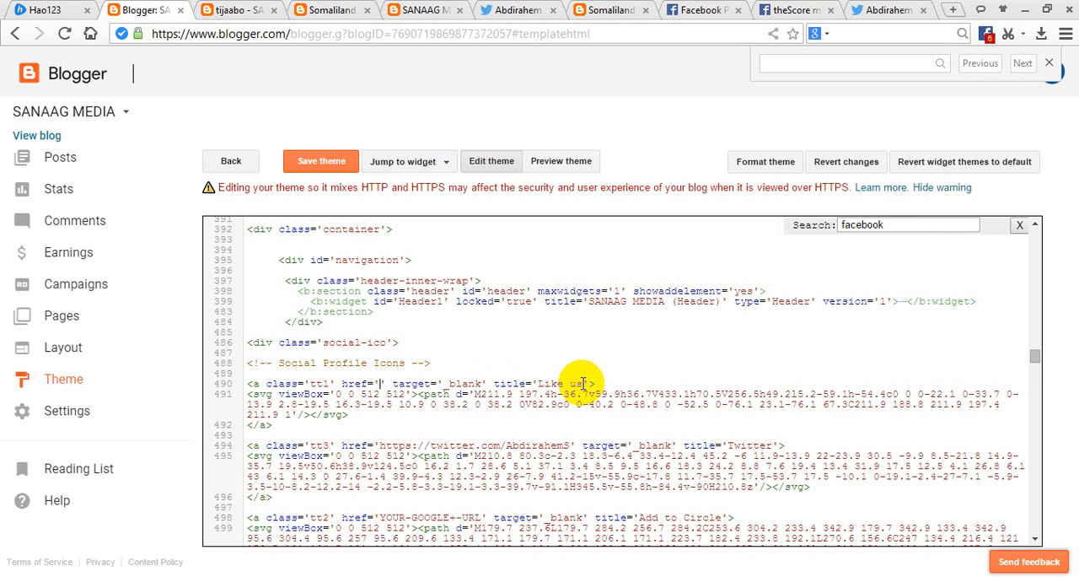
Switch to the open Facebook profile page and copy its full web address.
{"action": "left_click", "coordinate": [715, 11]}
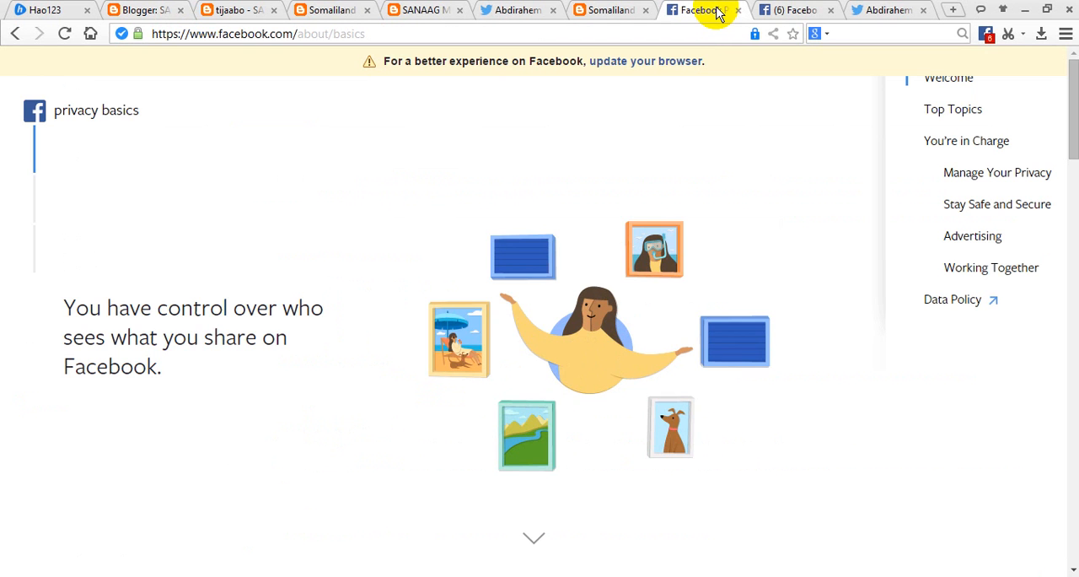
{"action": "left_click", "coordinate": [796, 11]}
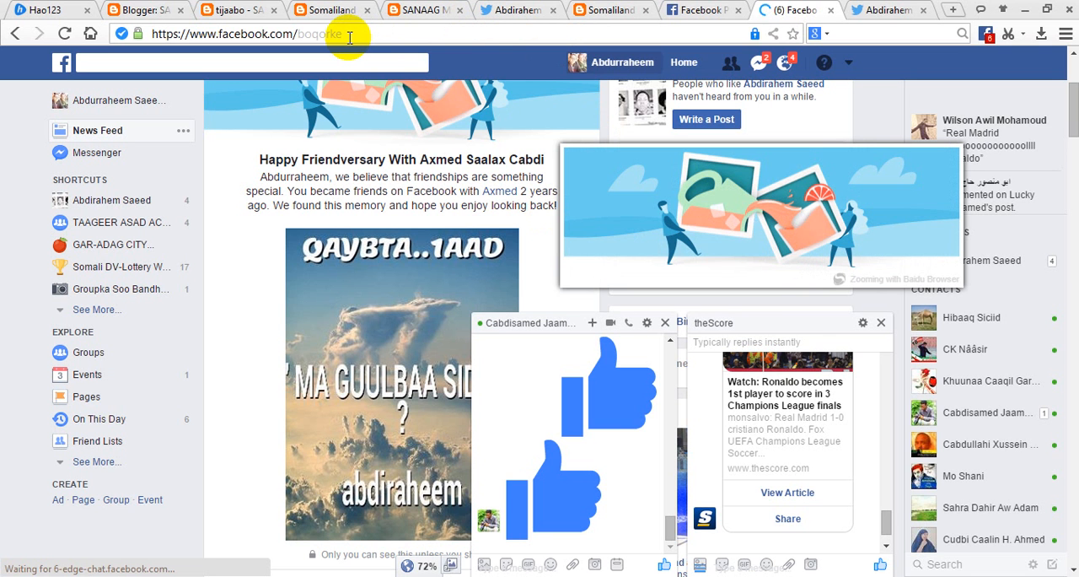
{"action": "left_click_drag", "start_coordinate": [349, 36], "coordinate": [159, 34]}
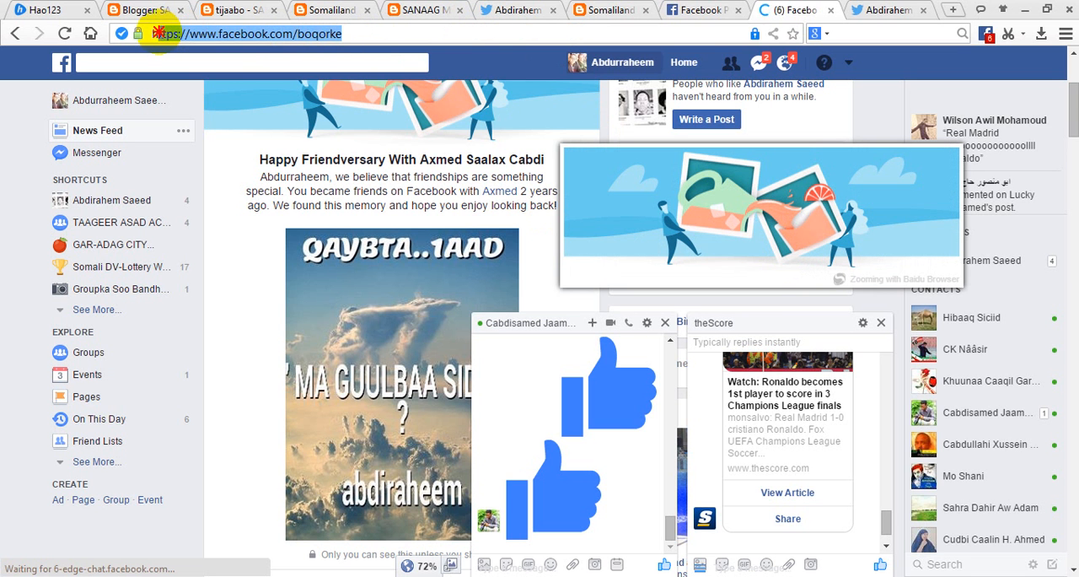
{"action": "right_click", "coordinate": [155, 38]}
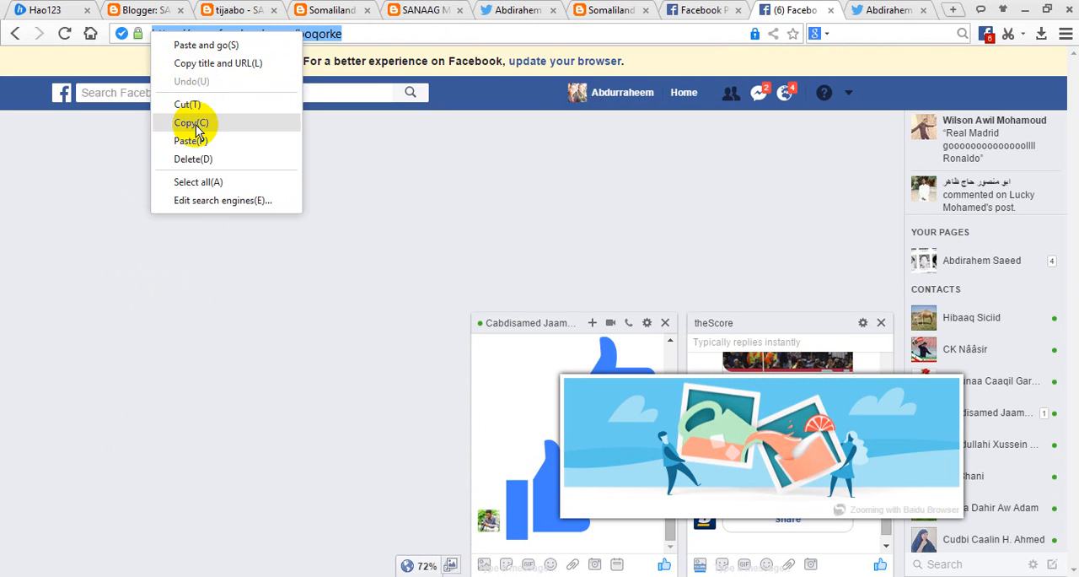
{"action": "left_click", "coordinate": [193, 124]}
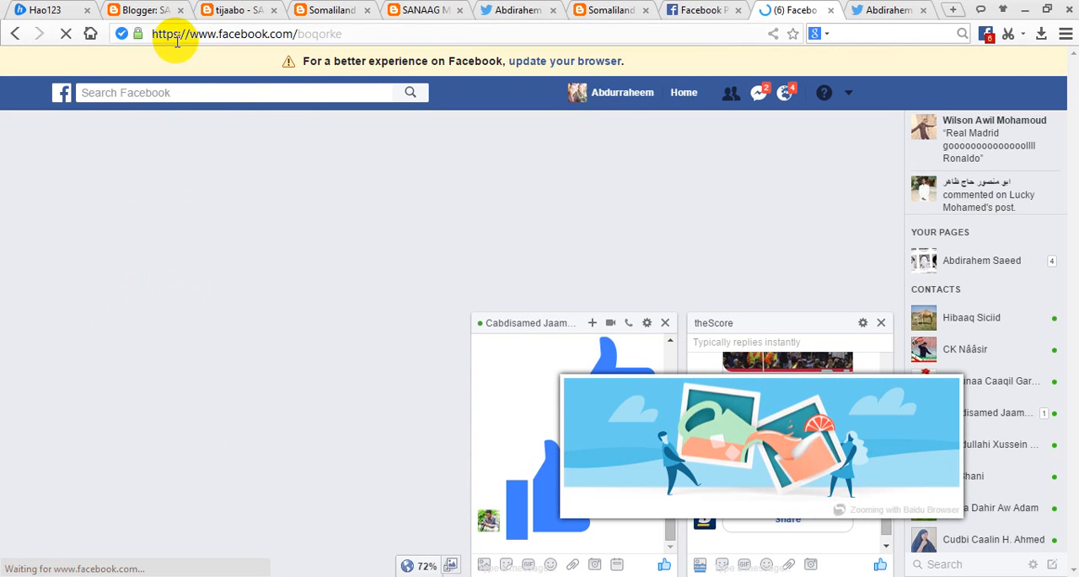
Paste the Facebook profile address into the "Like us" link's empty href in the Blogger theme code and save the theme.
{"action": "left_click", "coordinate": [150, 15]}
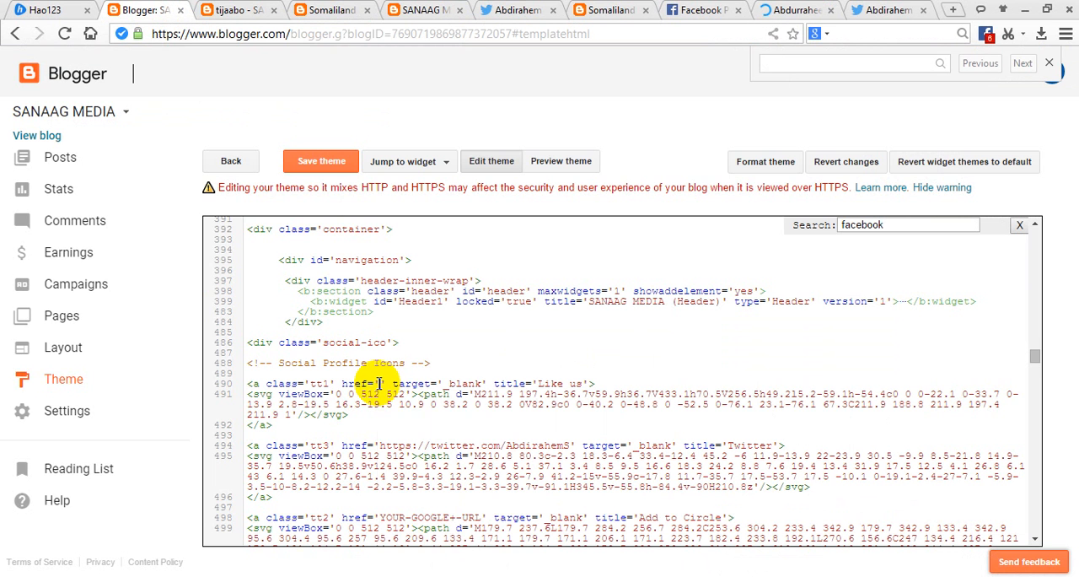
{"action": "right_click", "coordinate": [378, 384]}
{"action": "left_click", "coordinate": [412, 450]}
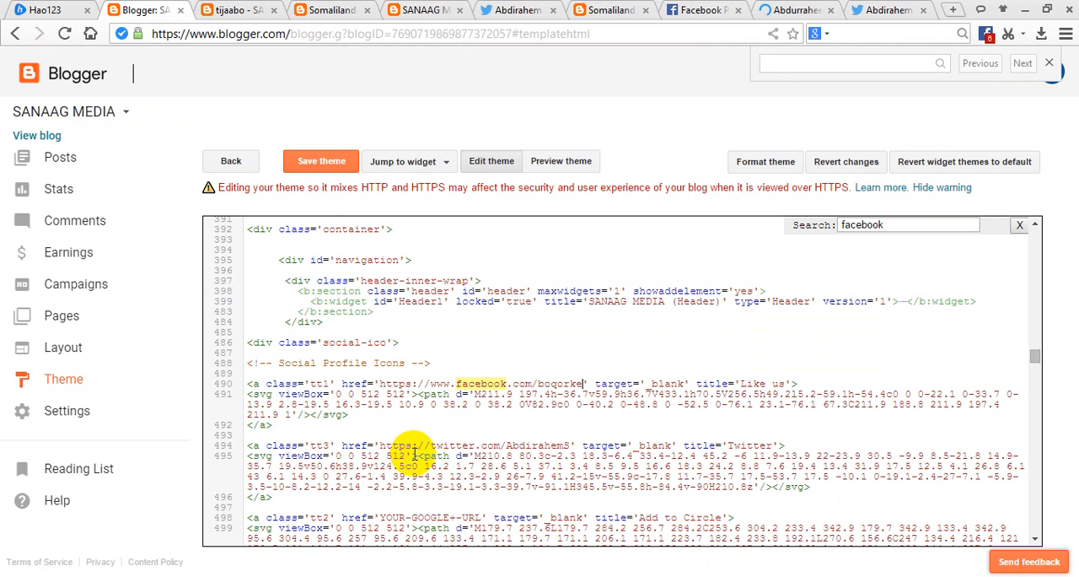
{"action": "left_click", "coordinate": [584, 384]}
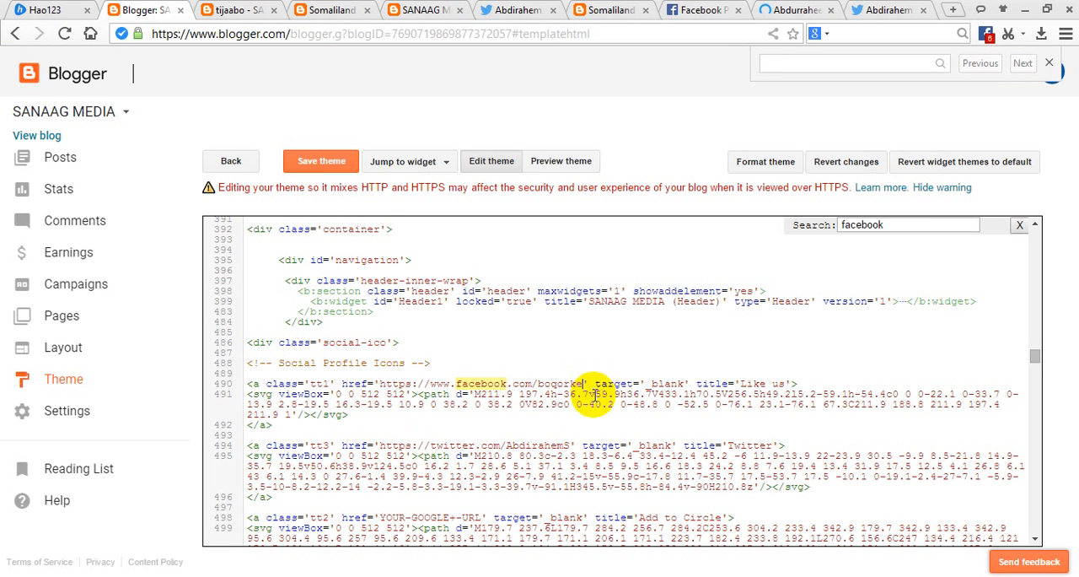
{"action": "left_click", "coordinate": [328, 161]}
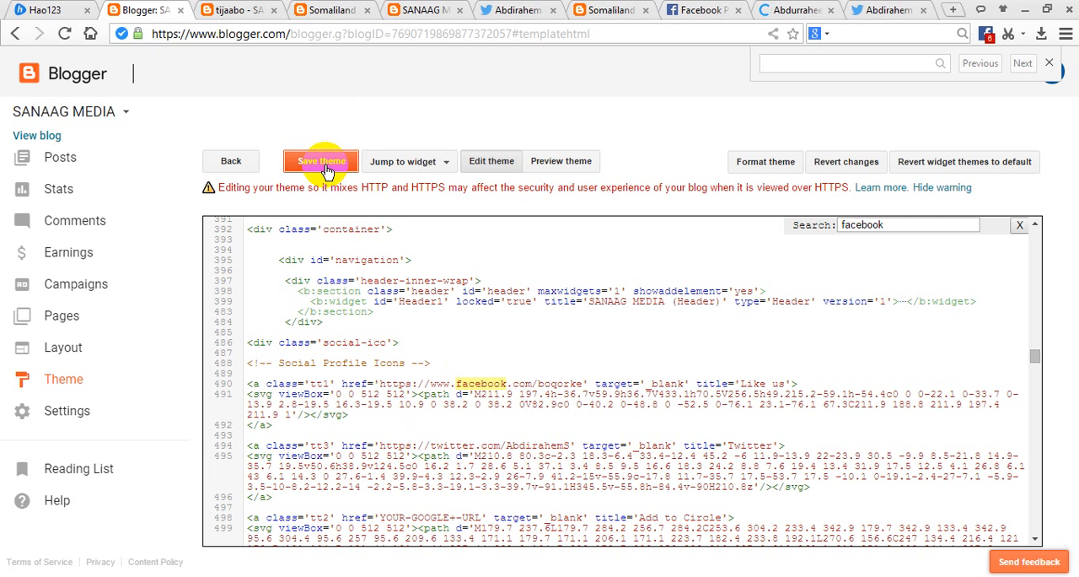
Reload the blog's home page and test where its Facebook "Like us" button leads.
{"action": "left_click", "coordinate": [421, 10]}
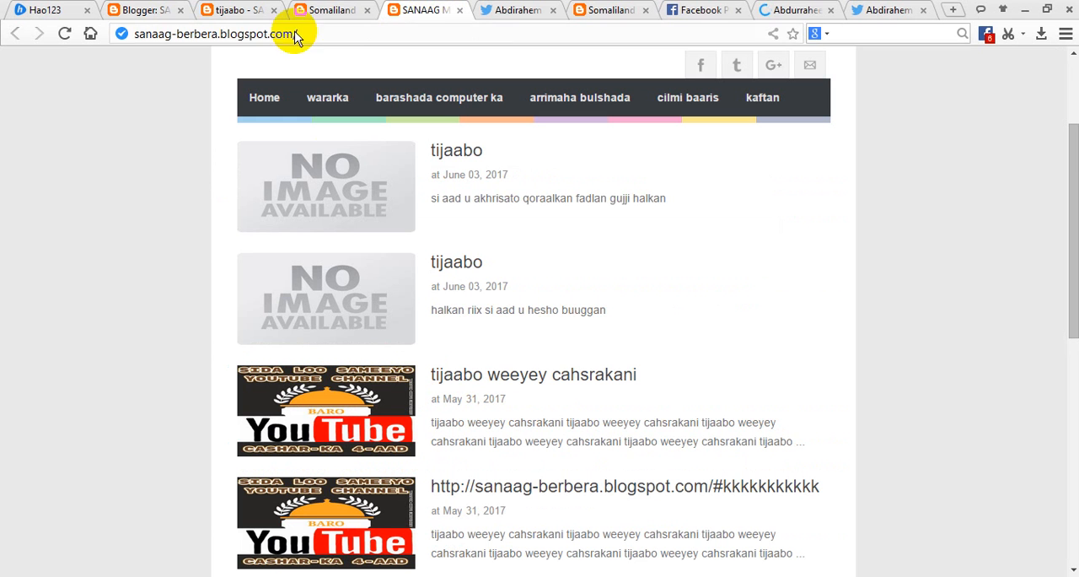
{"action": "left_click", "coordinate": [64, 34]}
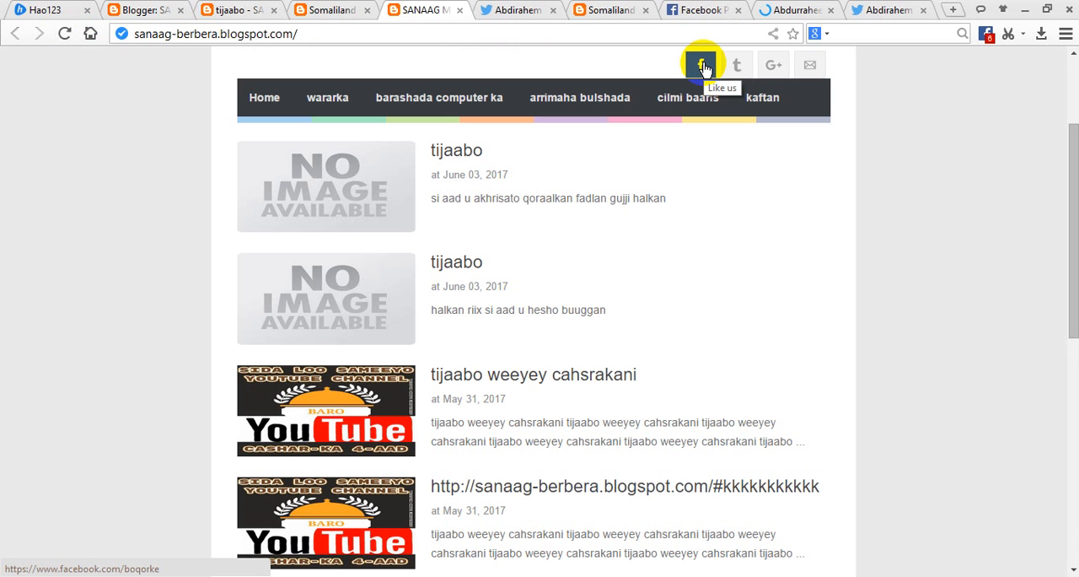
{"action": "left_click", "coordinate": [704, 67]}
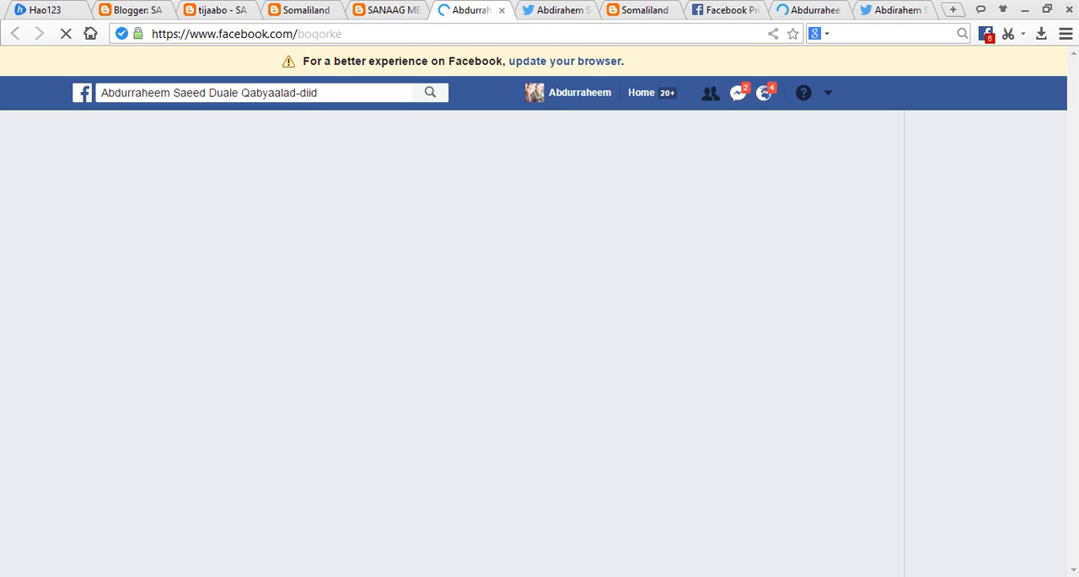
Return to the Blogger theme code and leave the HTML editor for the Theme overview.
{"action": "left_click", "coordinate": [142, 15]}
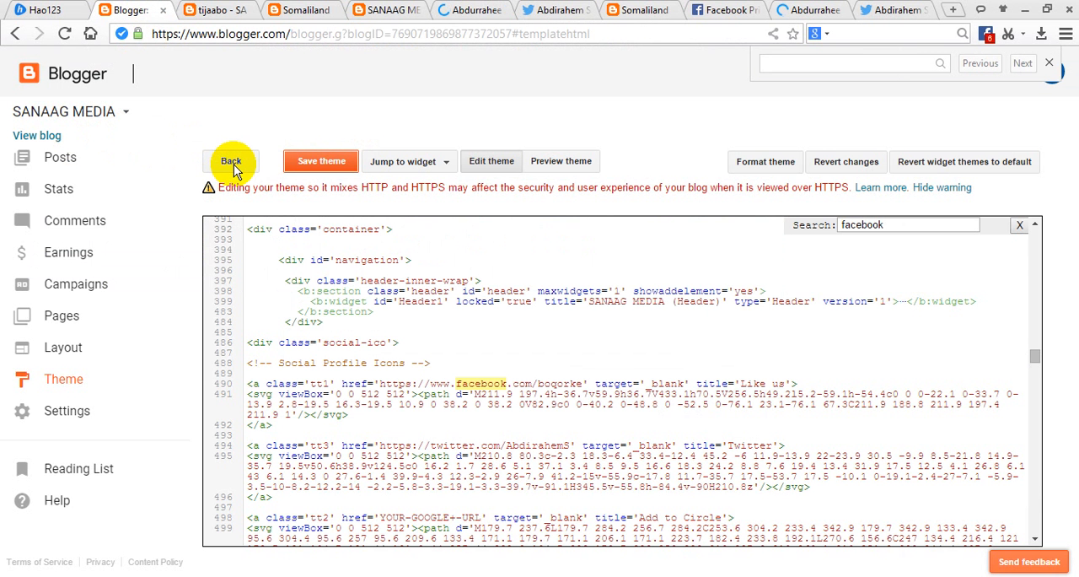
{"action": "left_click", "coordinate": [232, 163]}
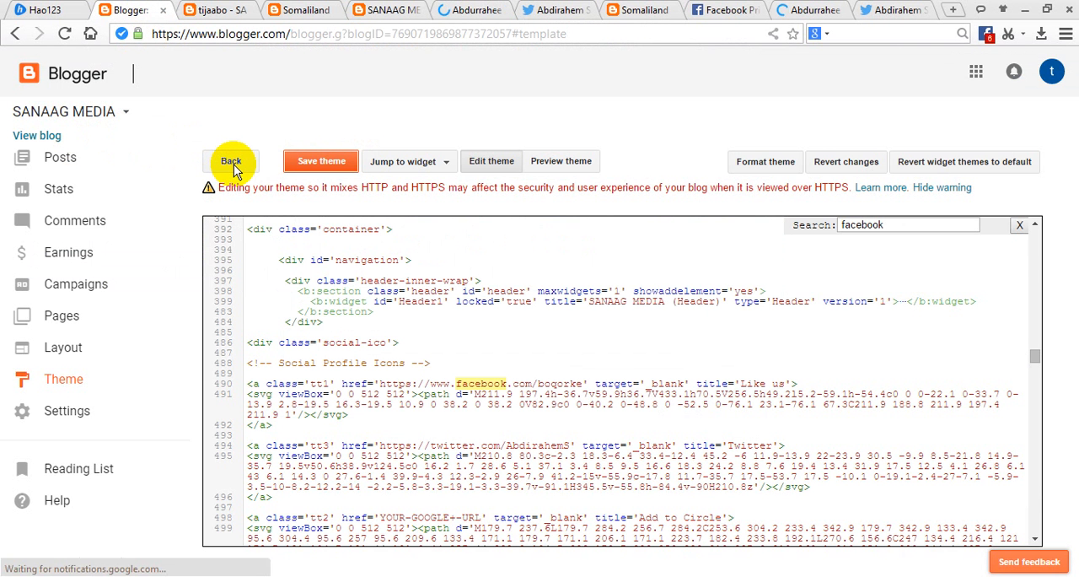